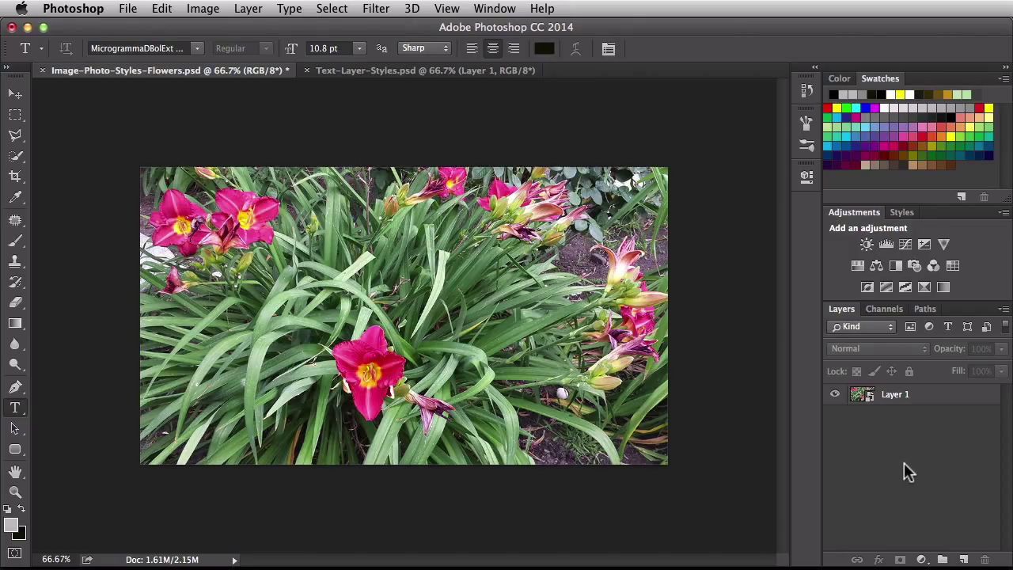
# - Open Layer 1's Layer Style dialog and show its Styles page of preset styles
pyautogui.doubleClick(926, 397)
pyautogui.moveTo(701, 141); pyautogui.dragTo(518, 119)
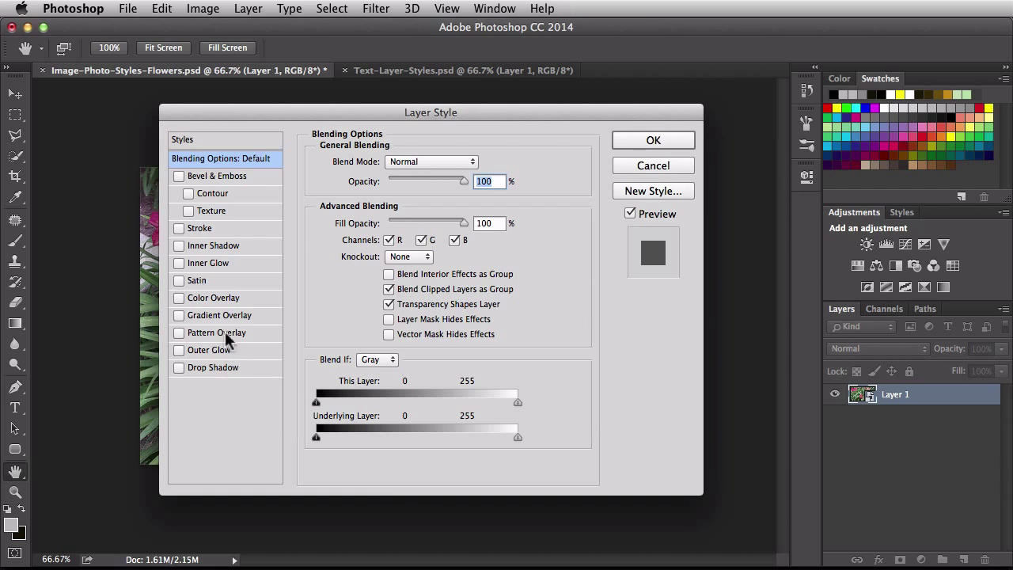
pyautogui.click(213, 140)
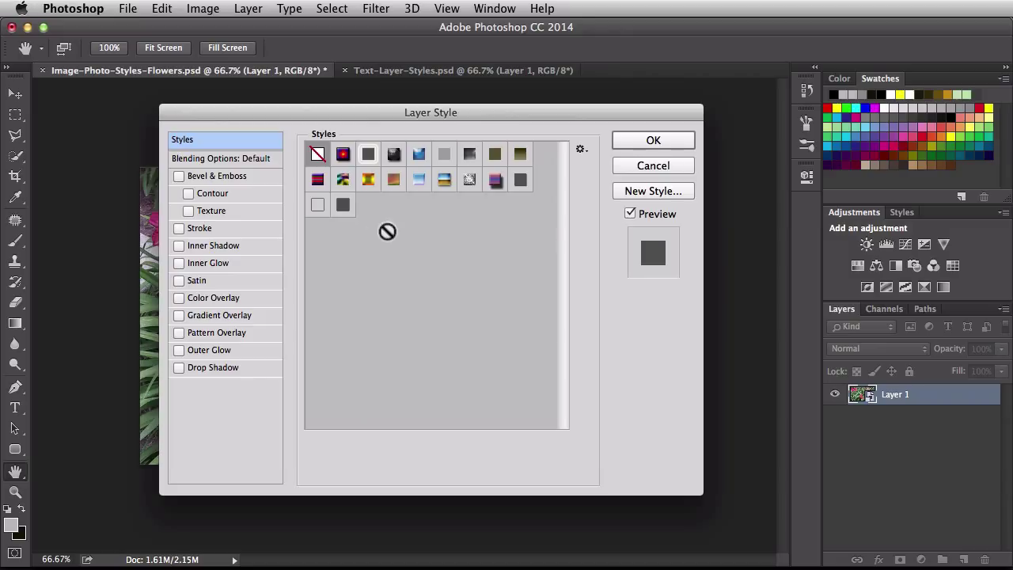
pyautogui.click(580, 151)
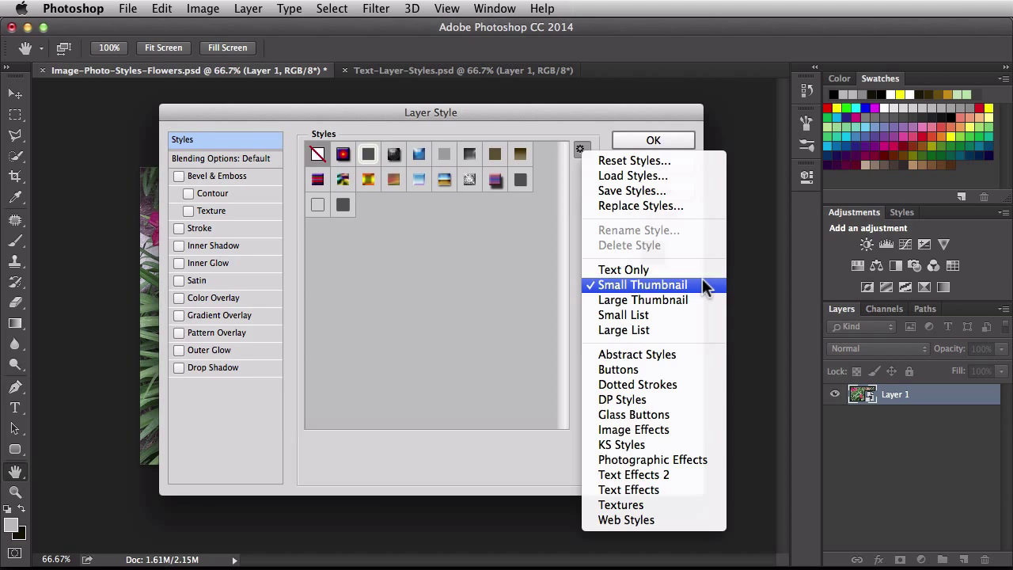
pyautogui.click(685, 315)
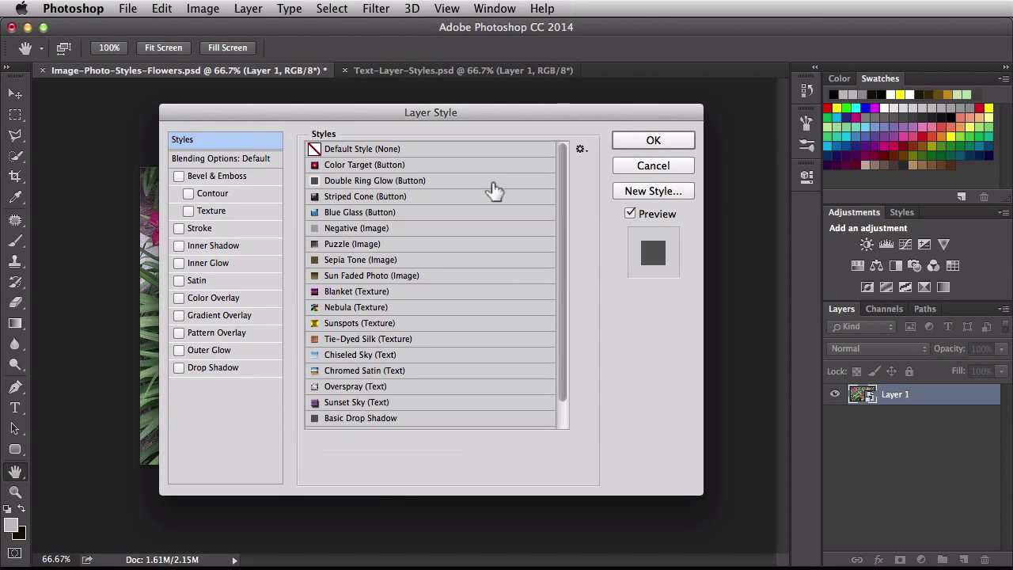
pyautogui.click(581, 147)
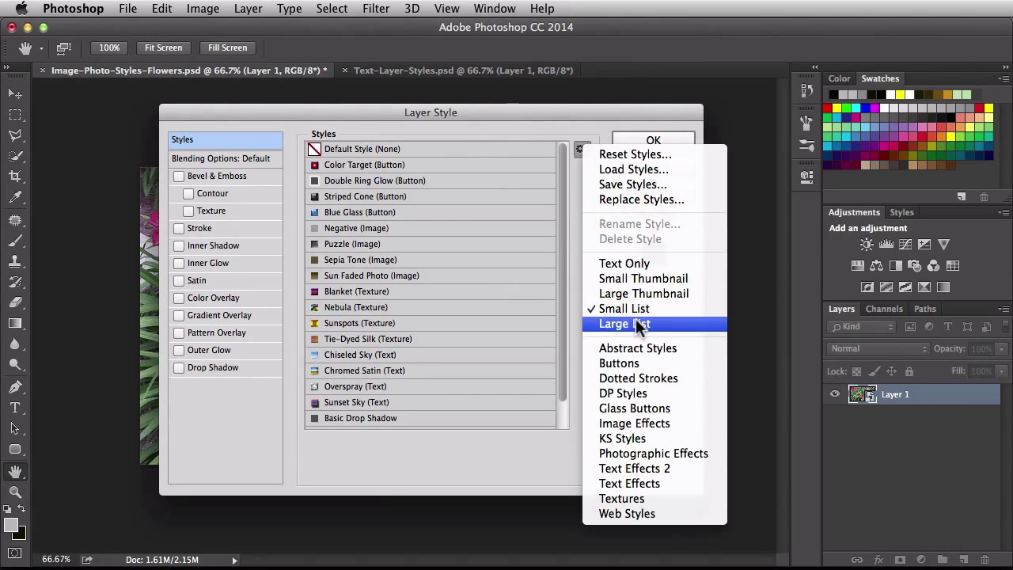
pyautogui.click(634, 281)
pyautogui.click(578, 148)
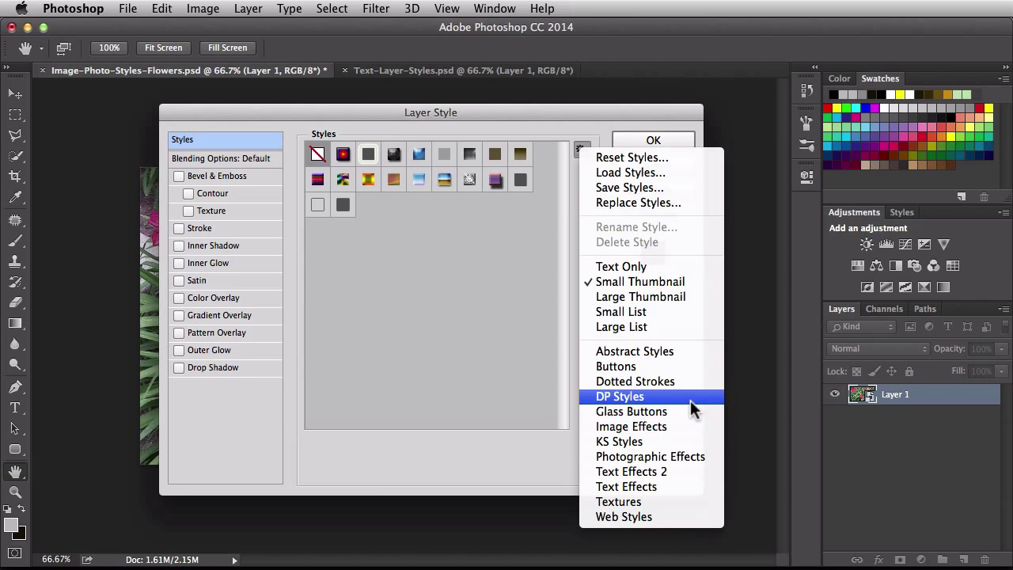
# - Replace the loaded presets with the KS Styles library
pyautogui.click(685, 440)
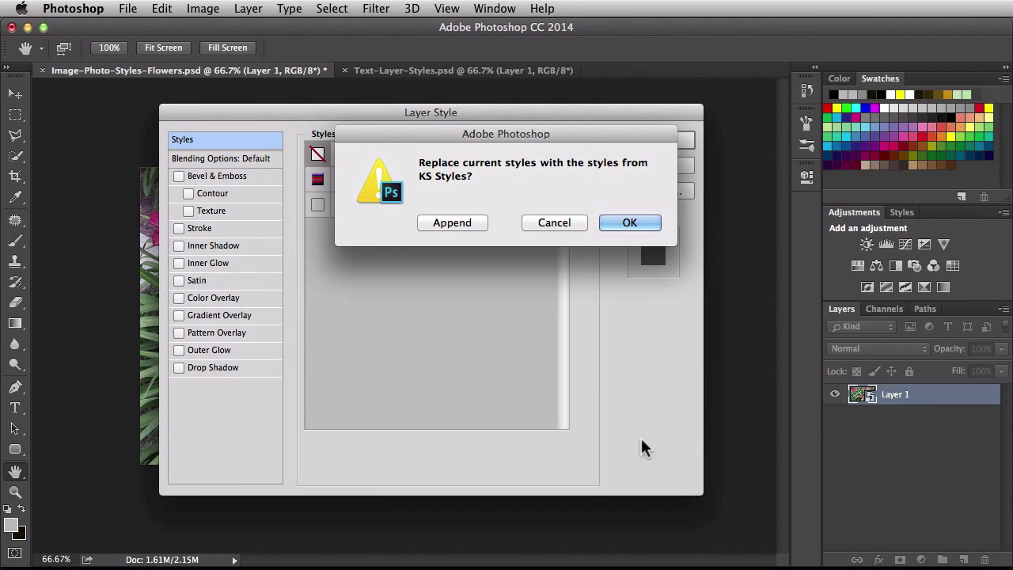
pyautogui.moveTo(572, 129); pyautogui.dragTo(524, 216)
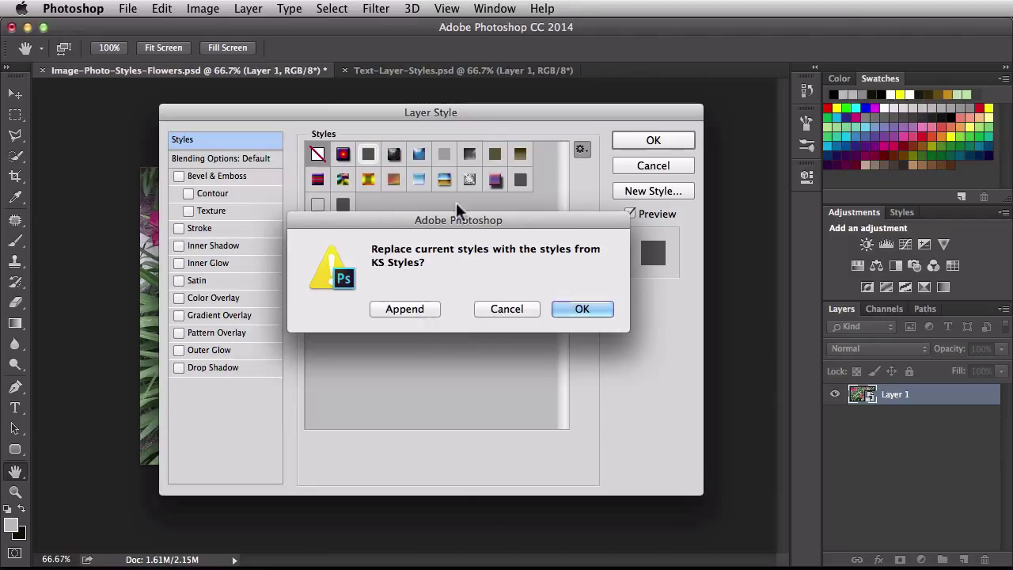
pyautogui.click(570, 308)
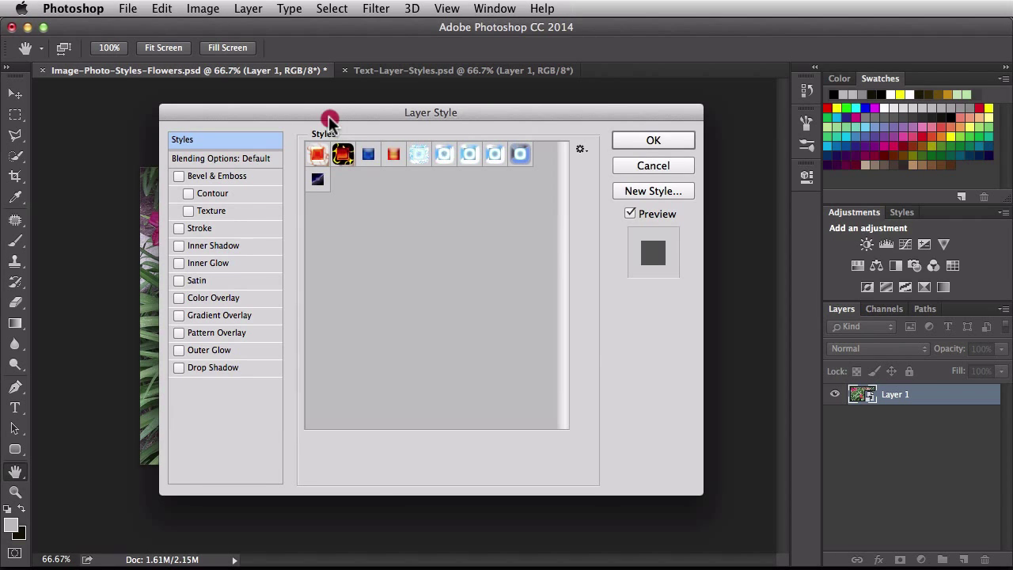
# - Apply the fiery preset and inspect its Satin, Inner Glow, Stroke and Bevel & Emboss settings
pyautogui.moveTo(329, 116); pyautogui.dragTo(645, 139)
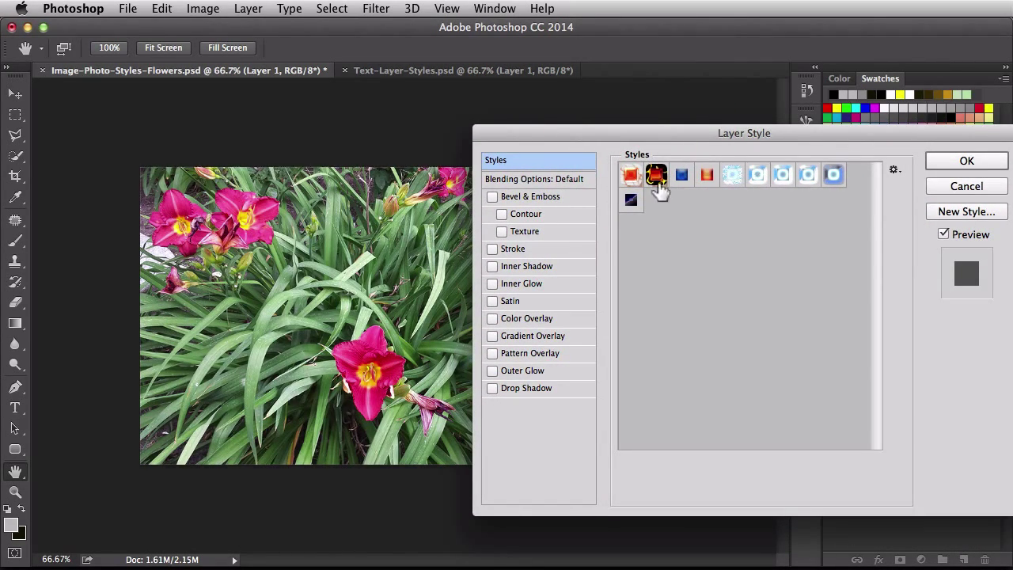
pyautogui.click(656, 176)
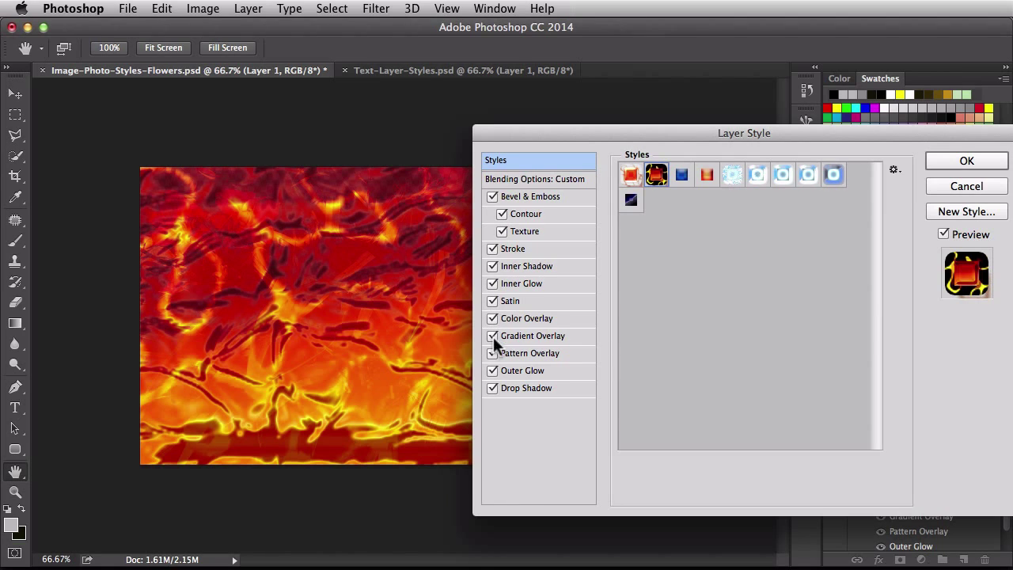
pyautogui.click(548, 301)
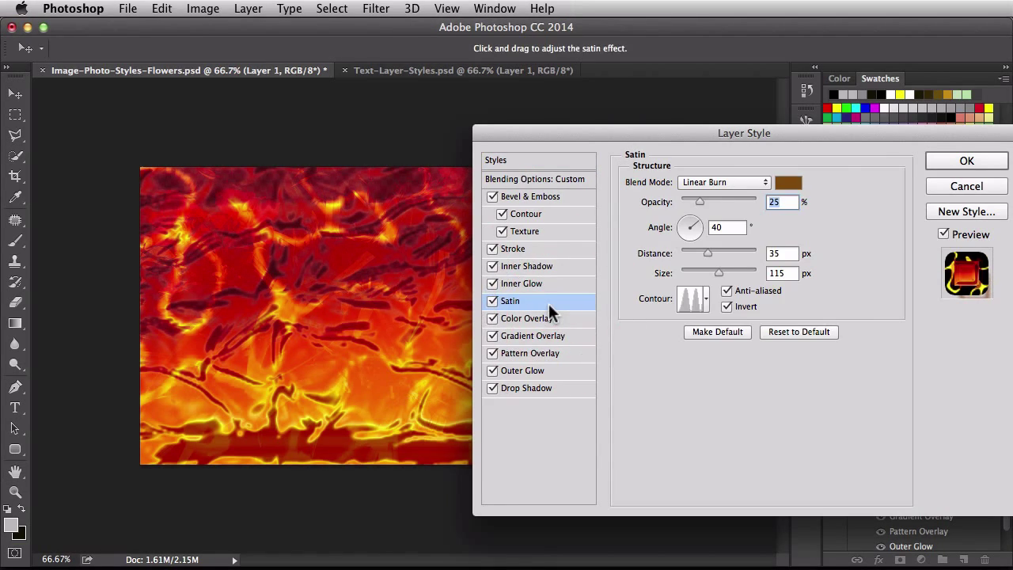
pyautogui.click(547, 283)
pyautogui.click(549, 248)
pyautogui.click(547, 198)
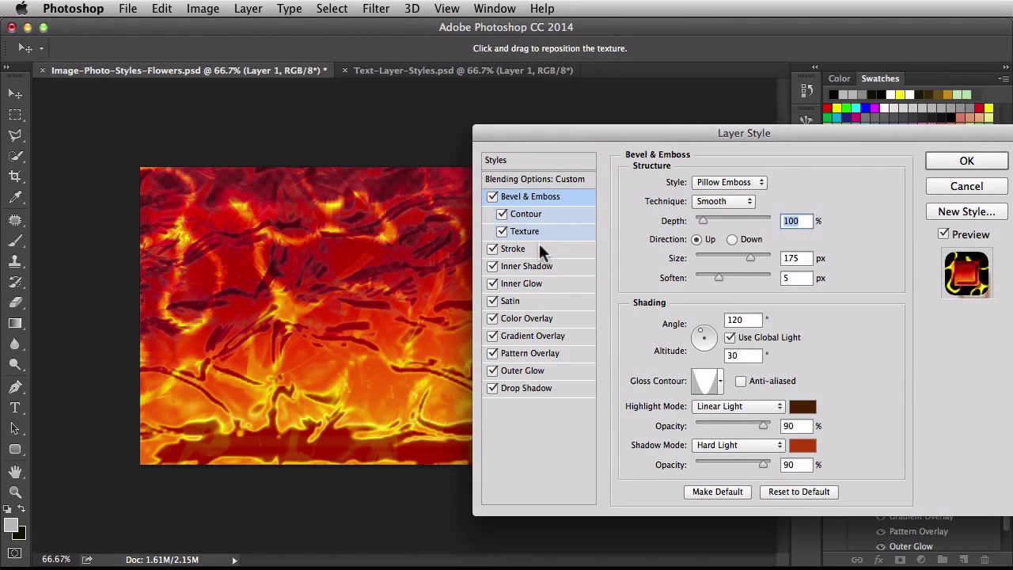
pyautogui.click(524, 163)
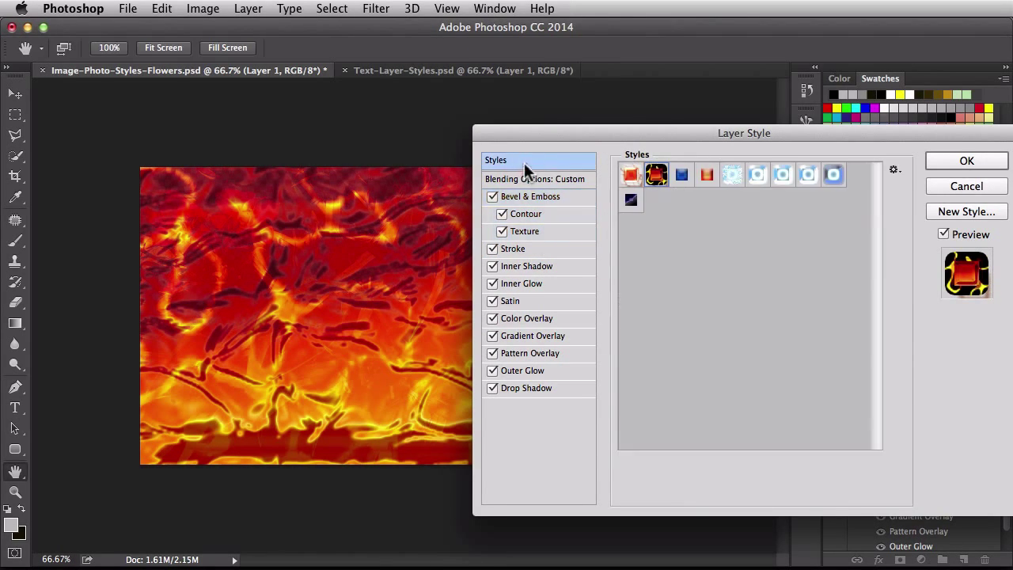
# - Try two blue ring glow styles, then load DP Styles and apply the red style
pyautogui.click(825, 177)
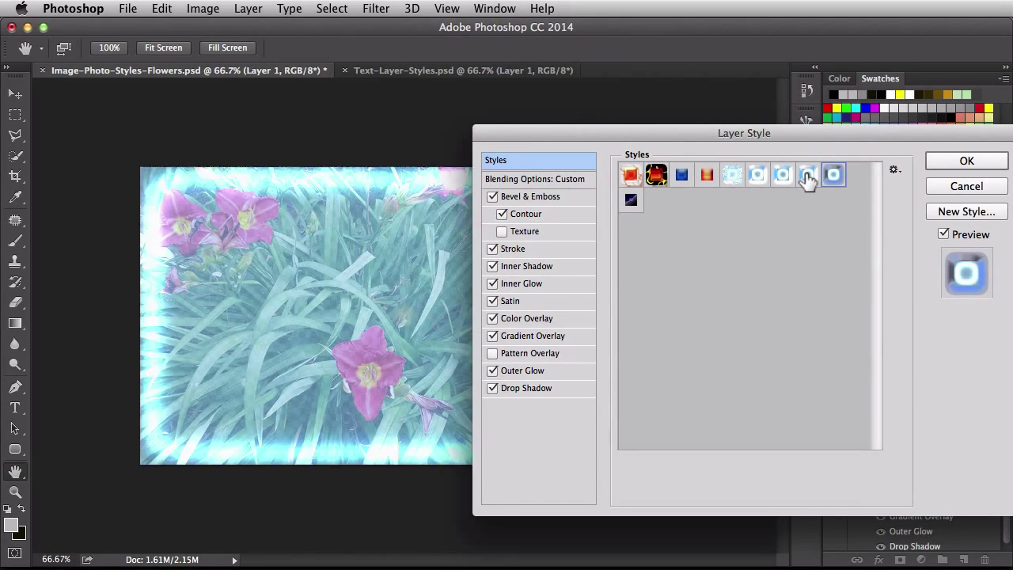
pyautogui.click(807, 177)
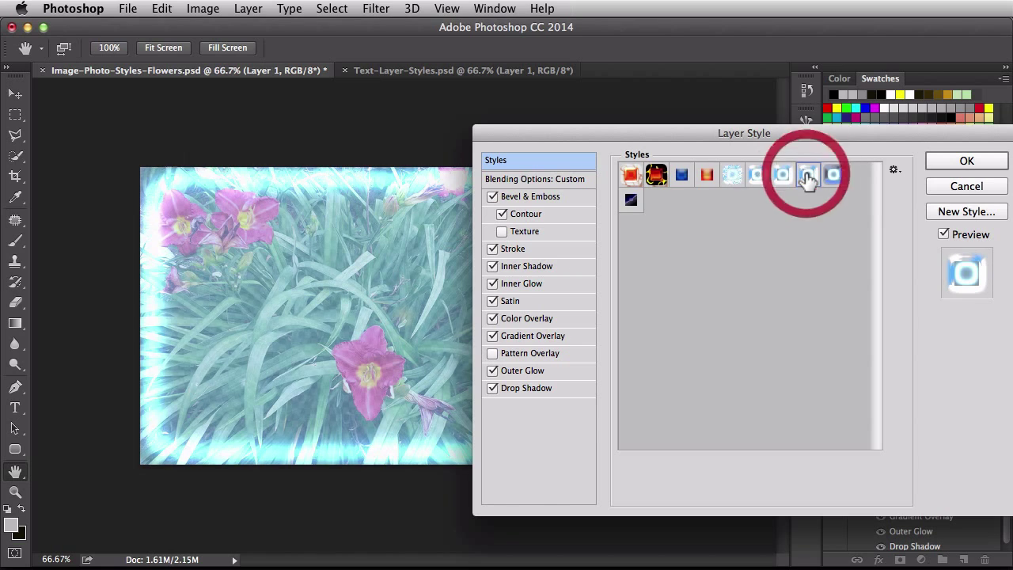
pyautogui.click(894, 170)
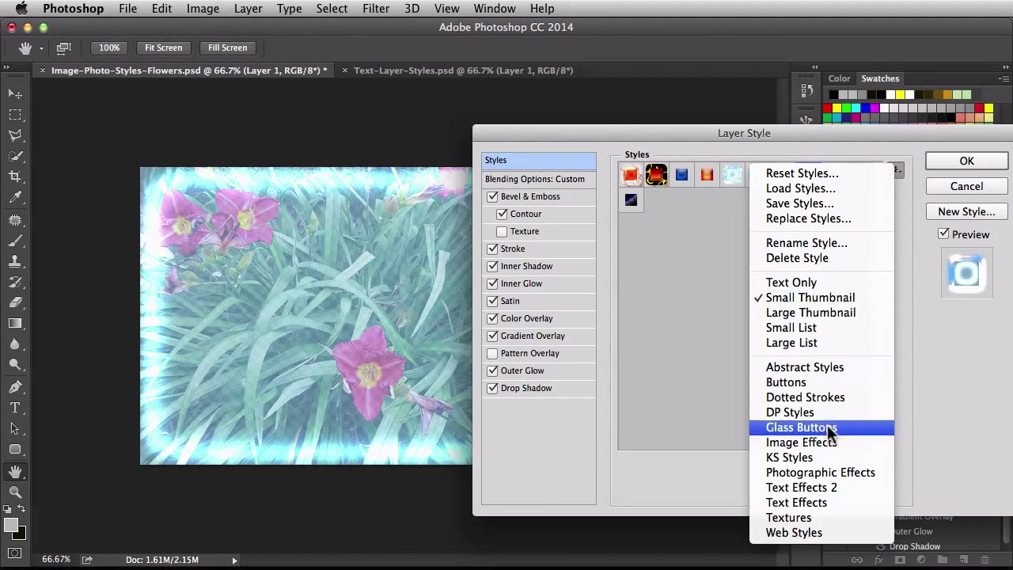
pyautogui.click(855, 416)
pyautogui.click(625, 224)
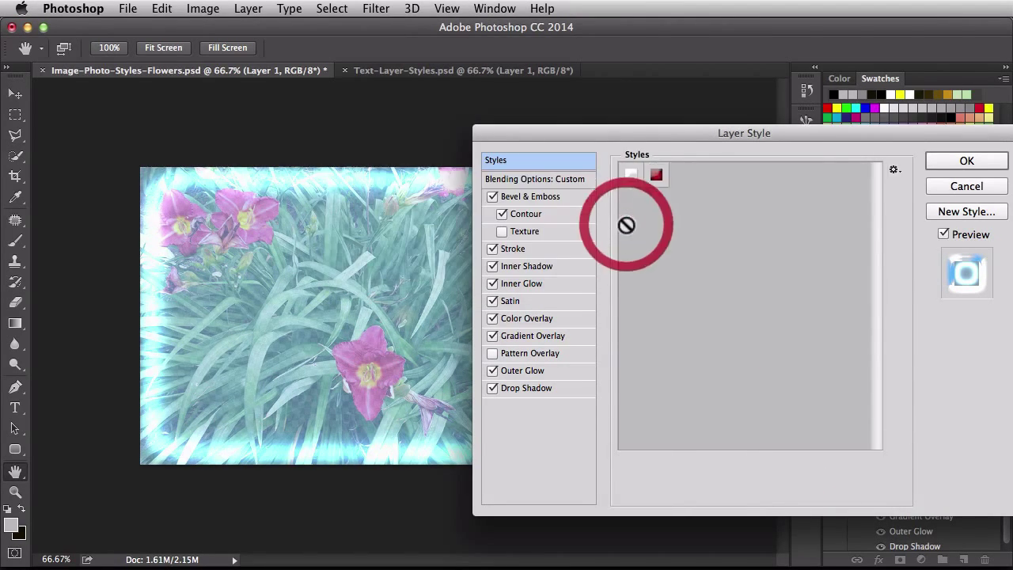
pyautogui.click(655, 176)
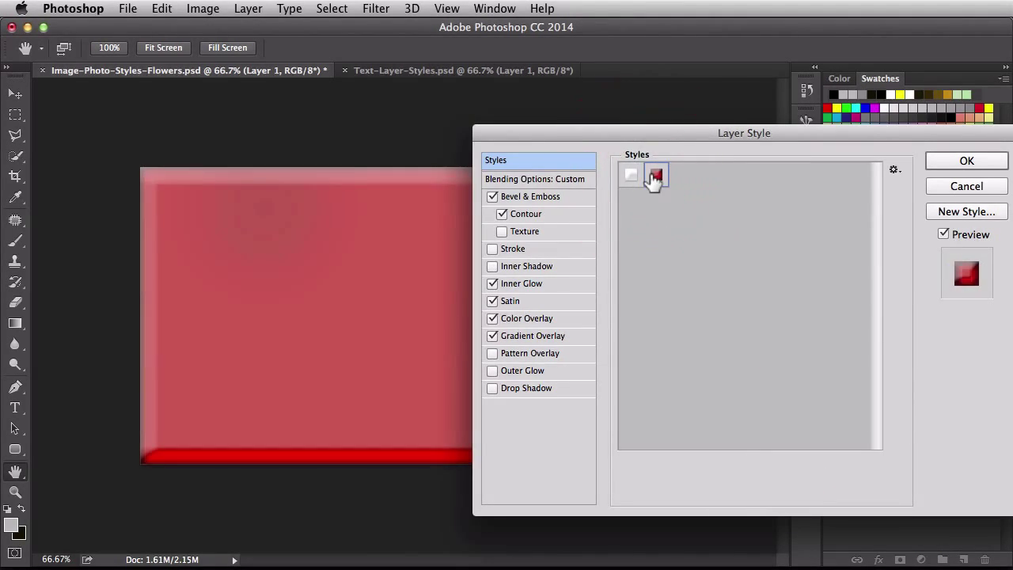
pyautogui.click(894, 169)
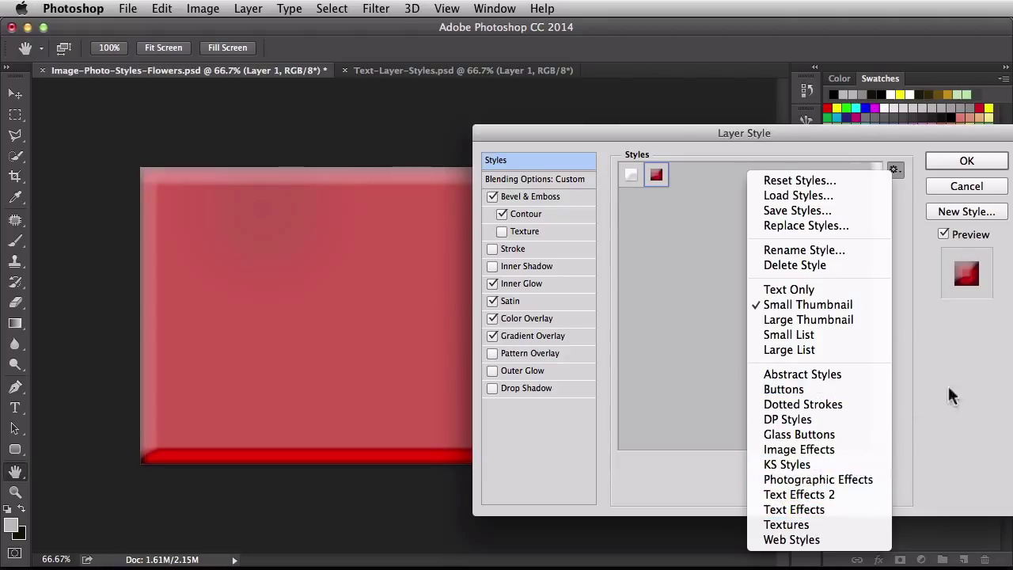
pyautogui.click(939, 182)
# - Discard the Layer Style changes and show the Styles panel from the Window menu
pyautogui.click(942, 190)
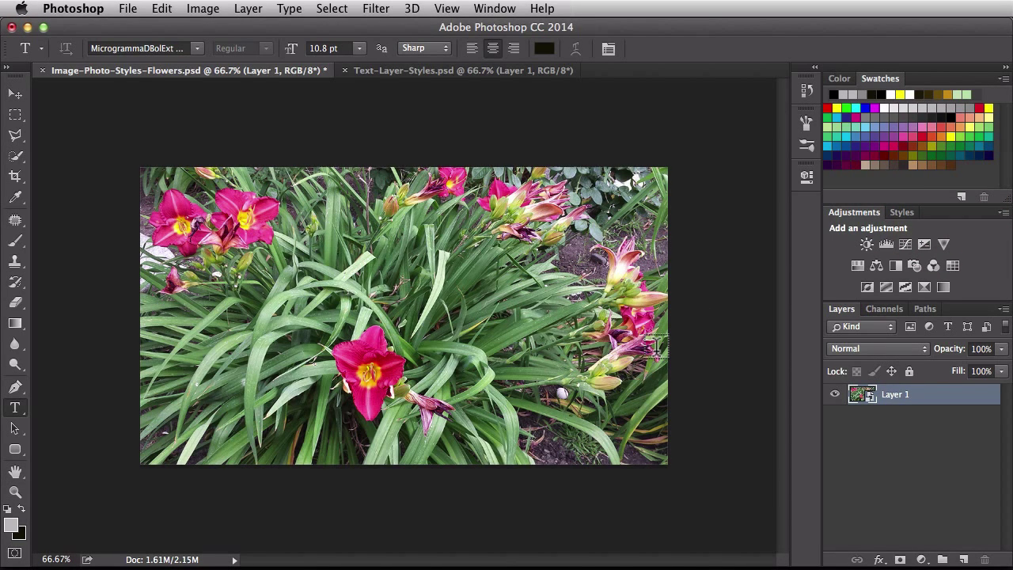
pyautogui.click(494, 9)
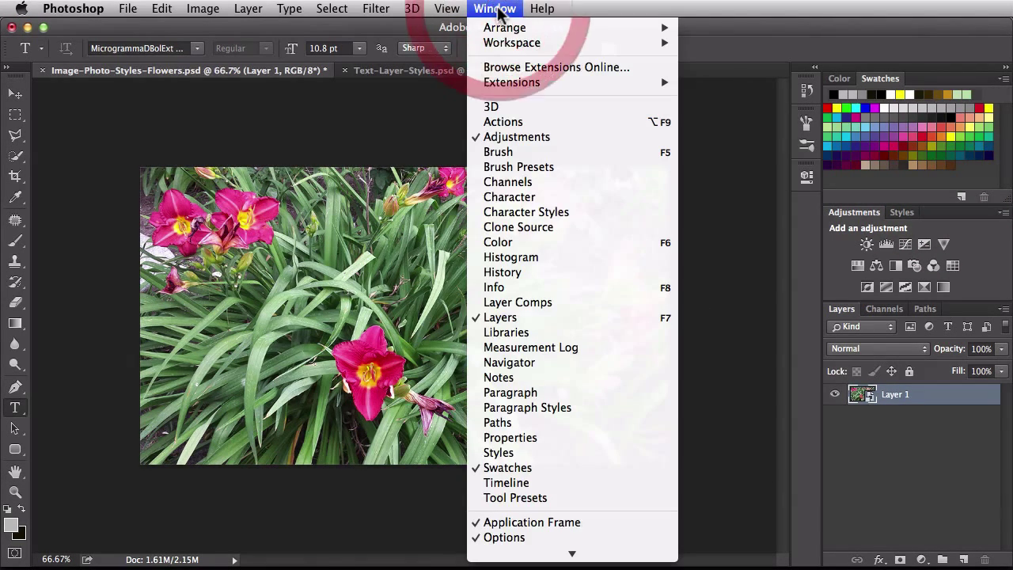
pyautogui.click(629, 451)
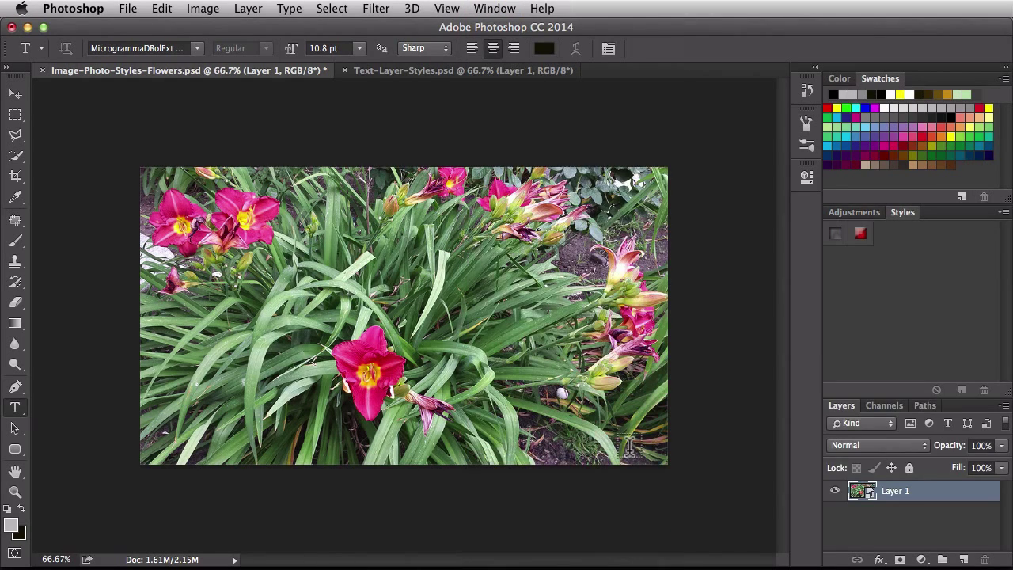
pyautogui.moveTo(628, 450); pyautogui.dragTo(916, 267)
# - Replace the Styles panel presets with Photographic Effects, then choose the Image Effects set
pyautogui.click(1002, 216)
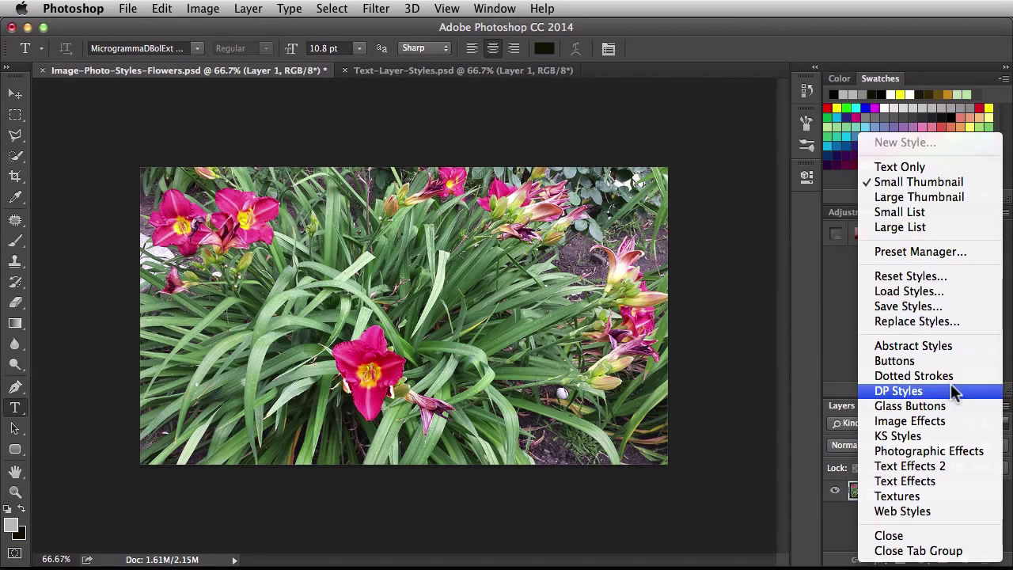
pyautogui.click(956, 446)
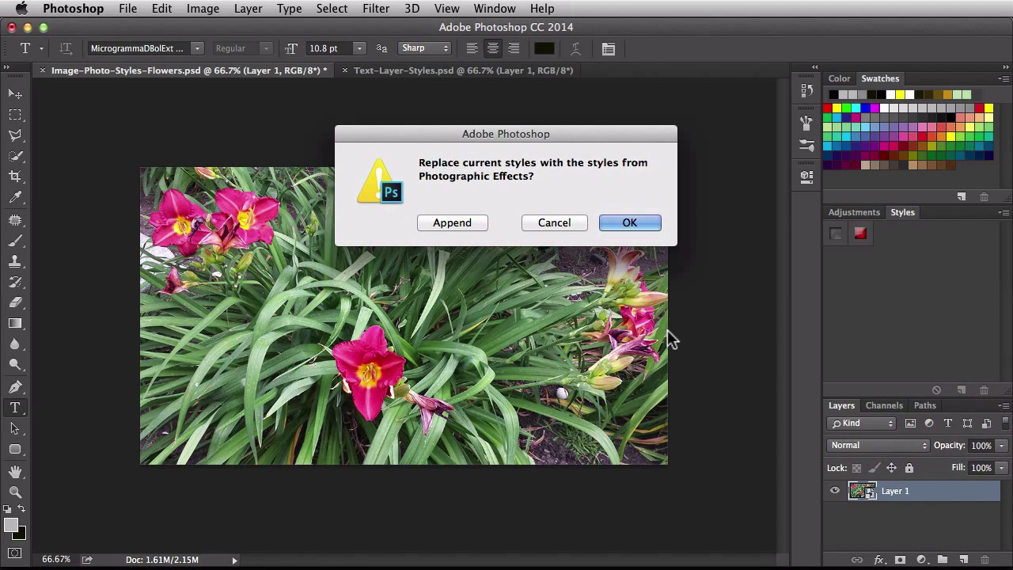
pyautogui.click(616, 225)
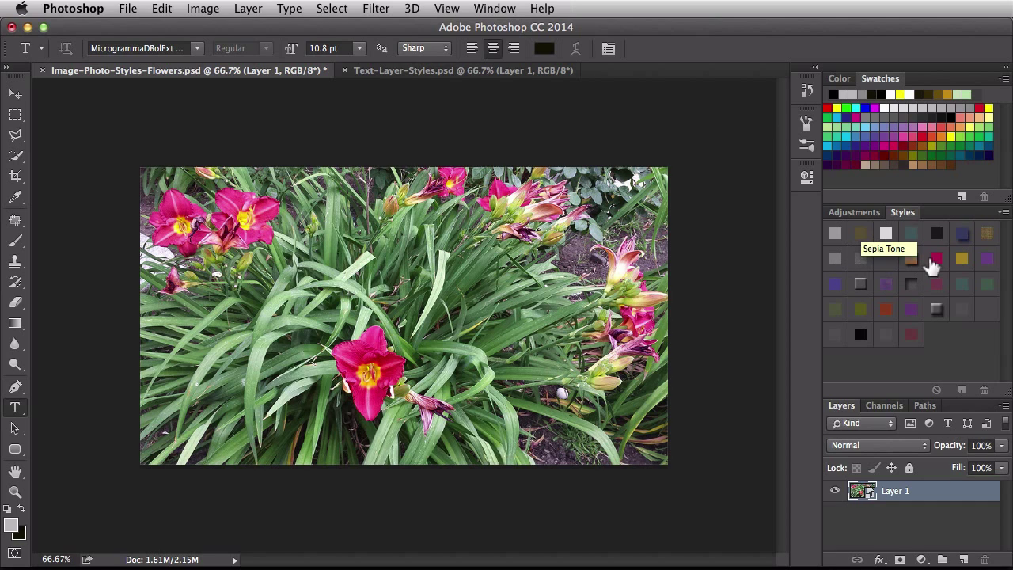
pyautogui.click(1002, 215)
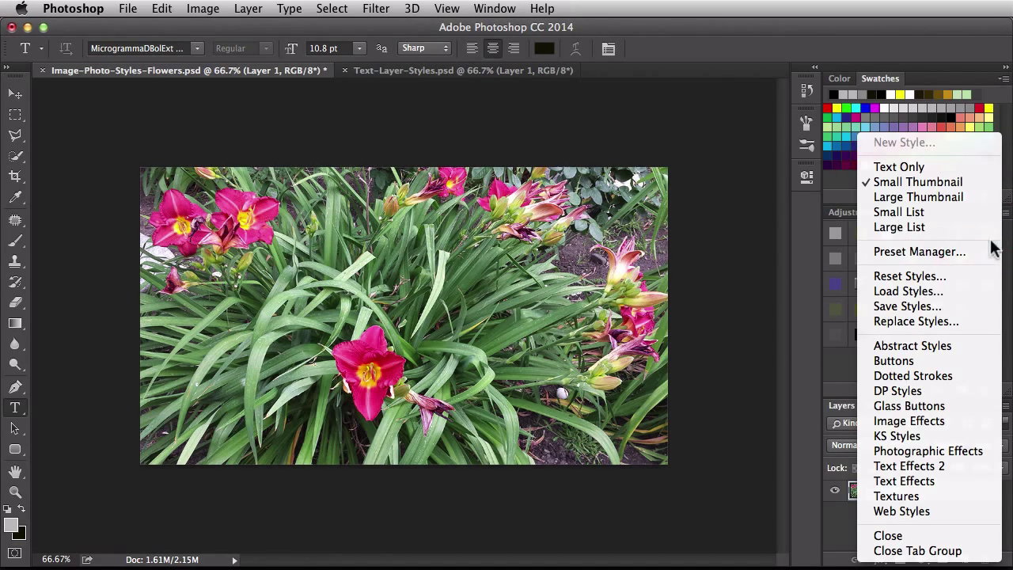
pyautogui.click(985, 426)
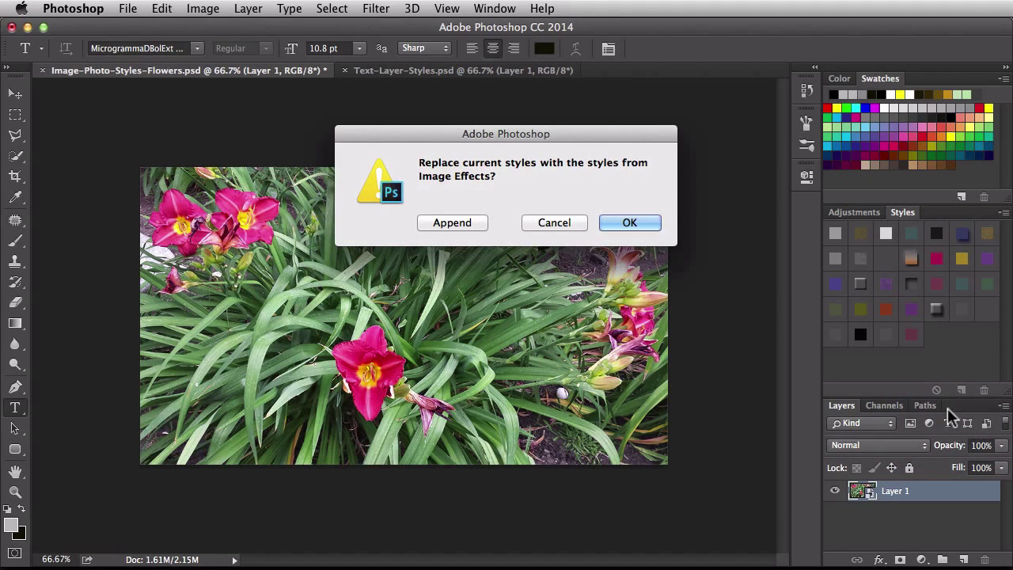
# - Append the Image Effects styles and apply a desaturating swatch to the flower photo
pyautogui.click(452, 223)
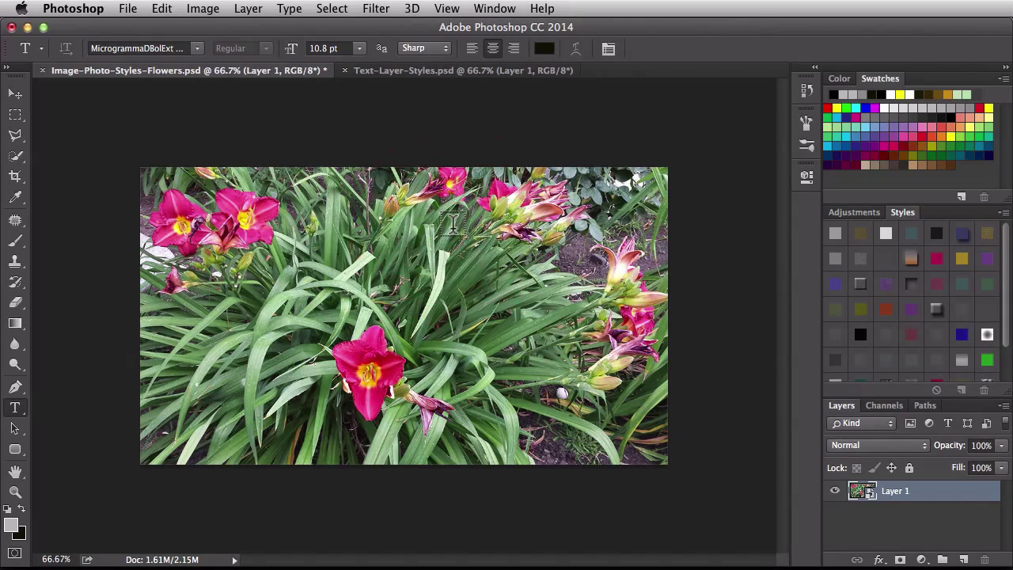
pyautogui.moveTo(1004, 277); pyautogui.dragTo(1004, 301)
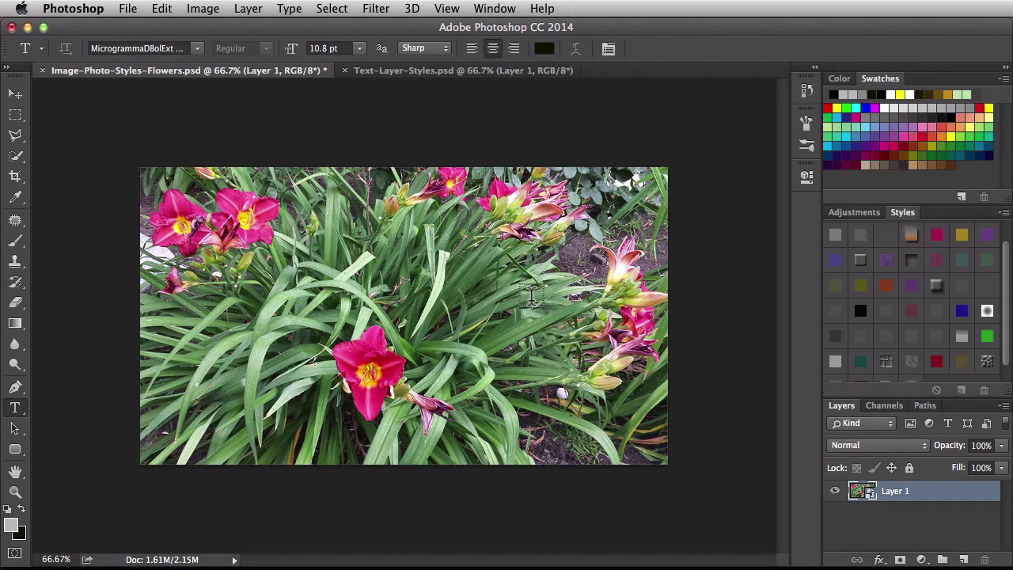
pyautogui.moveTo(1007, 310); pyautogui.dragTo(1004, 302)
pyautogui.click(887, 348)
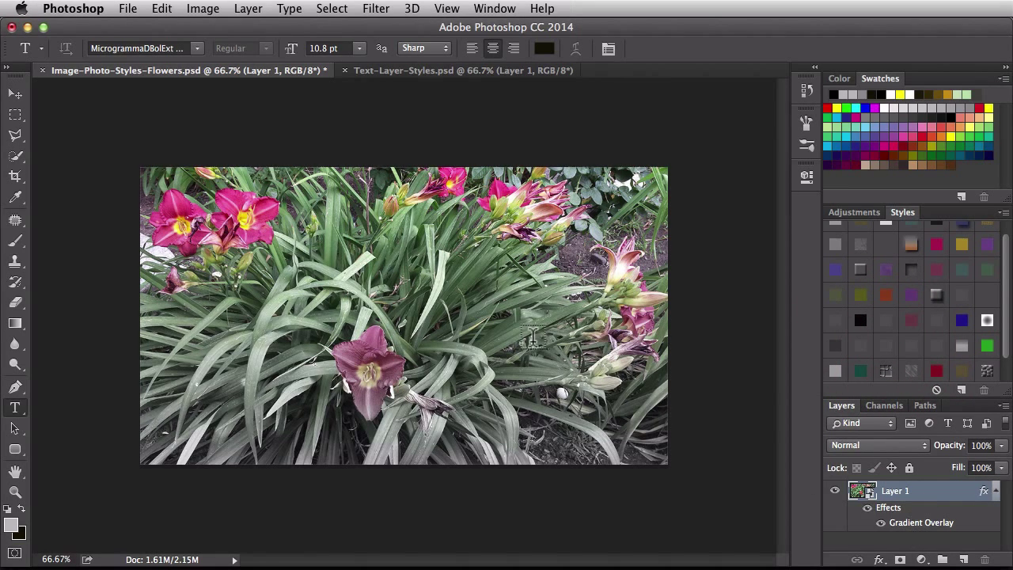
# - Inspect the Gradient Overlay effect's settings, then cancel without changes
pyautogui.click(930, 524)
pyautogui.doubleClick(930, 524)
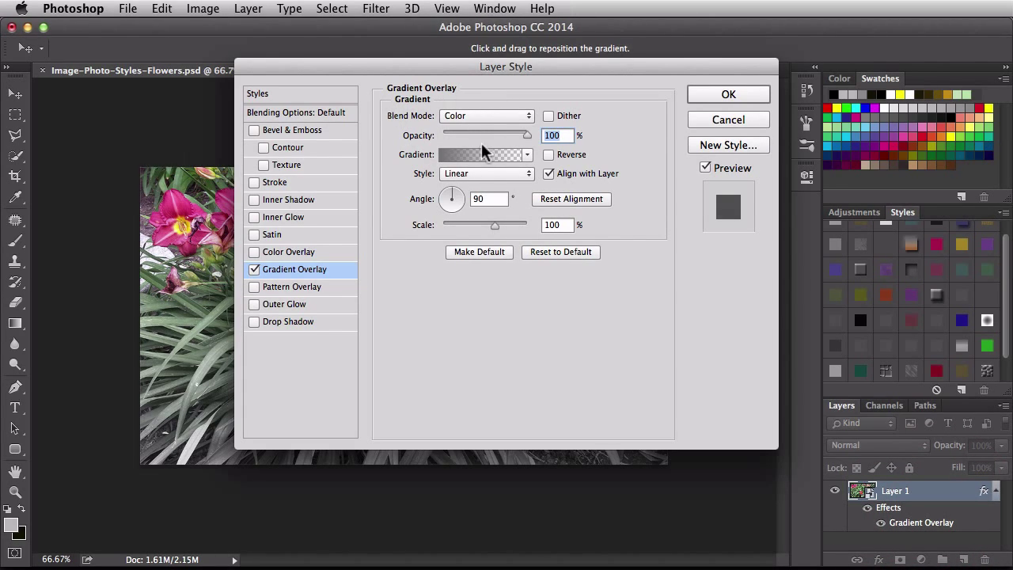
pyautogui.click(707, 124)
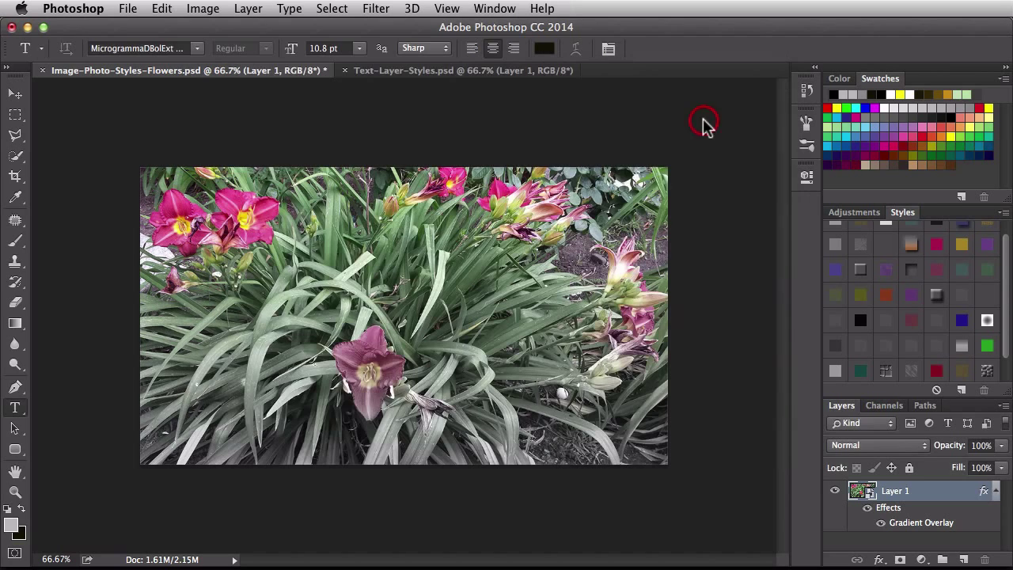
pyautogui.scroll(-1, 944, 353)
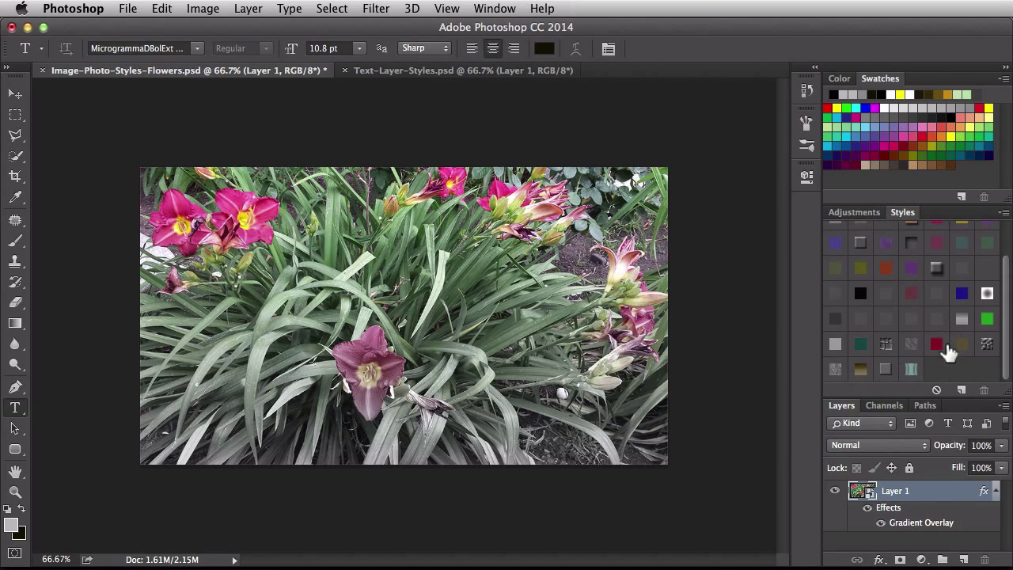
# - Apply the Puzzle style to Layer 1 and open its Layer Style settings
pyautogui.click(887, 346)
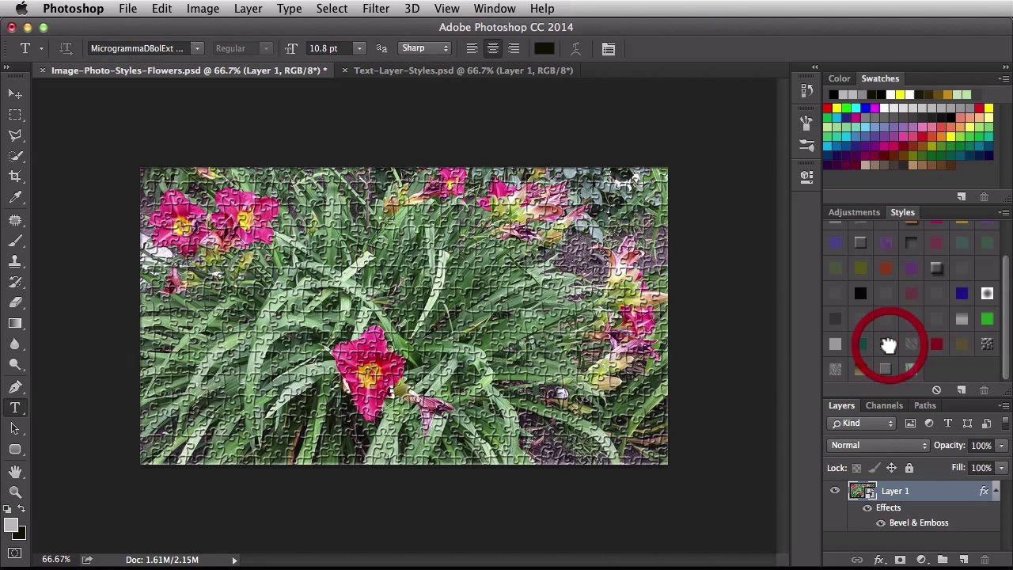
pyautogui.doubleClick(909, 511)
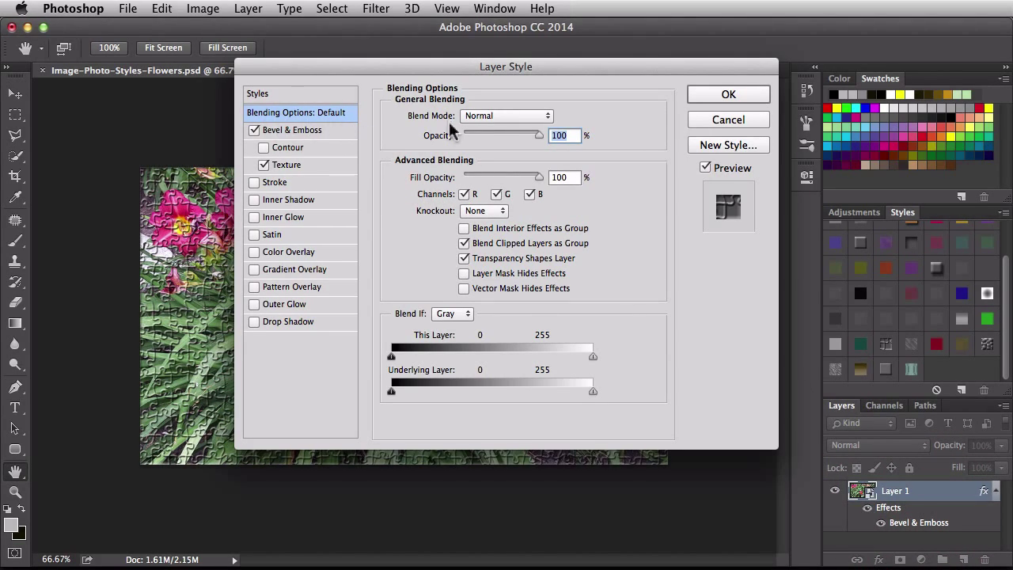
# - Try Overlay with Gold and a sepia swatch, then settle on Circular Vignette for the photo
pyautogui.click(702, 122)
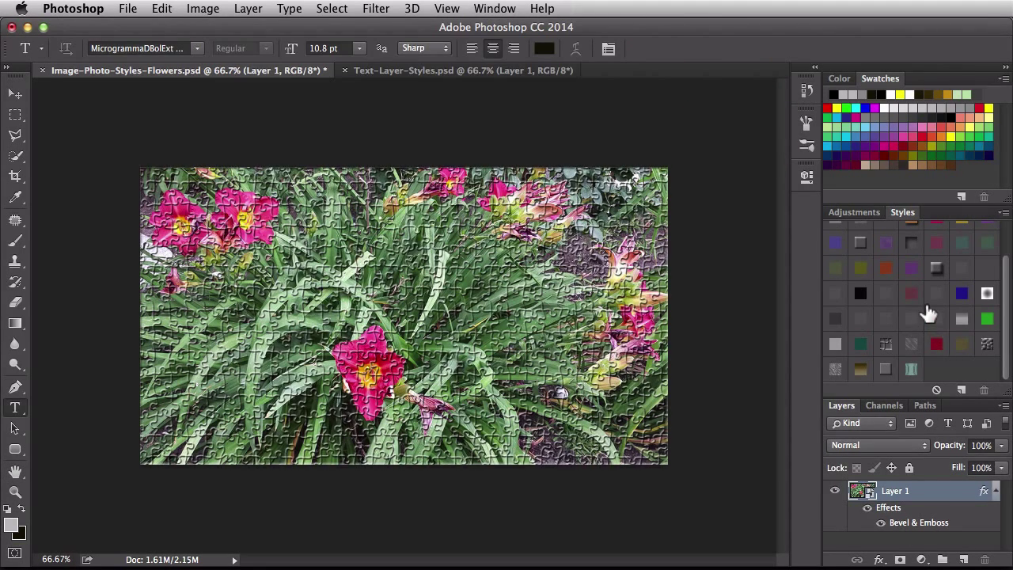
pyautogui.scroll(1, 928, 313)
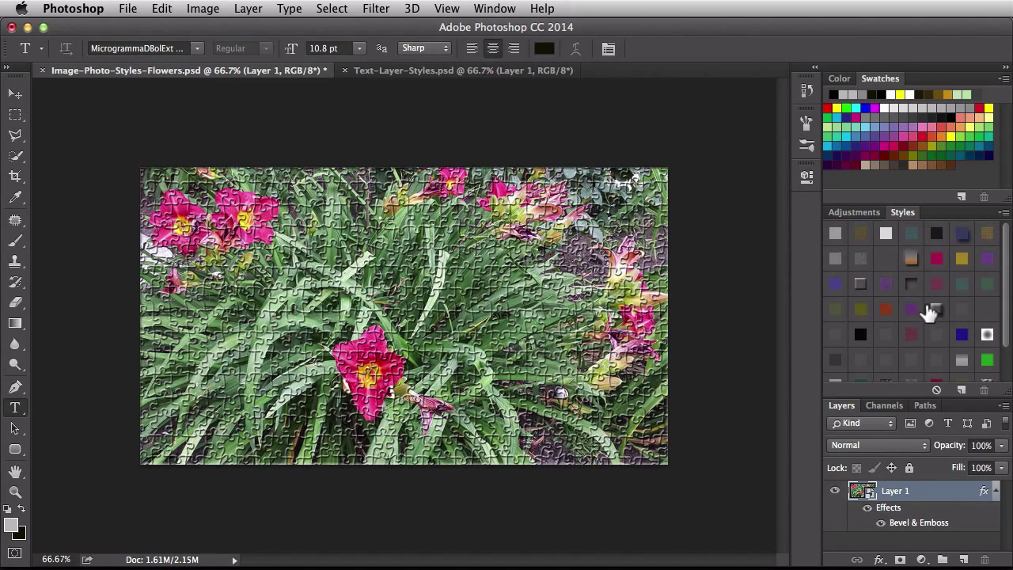
pyautogui.click(964, 263)
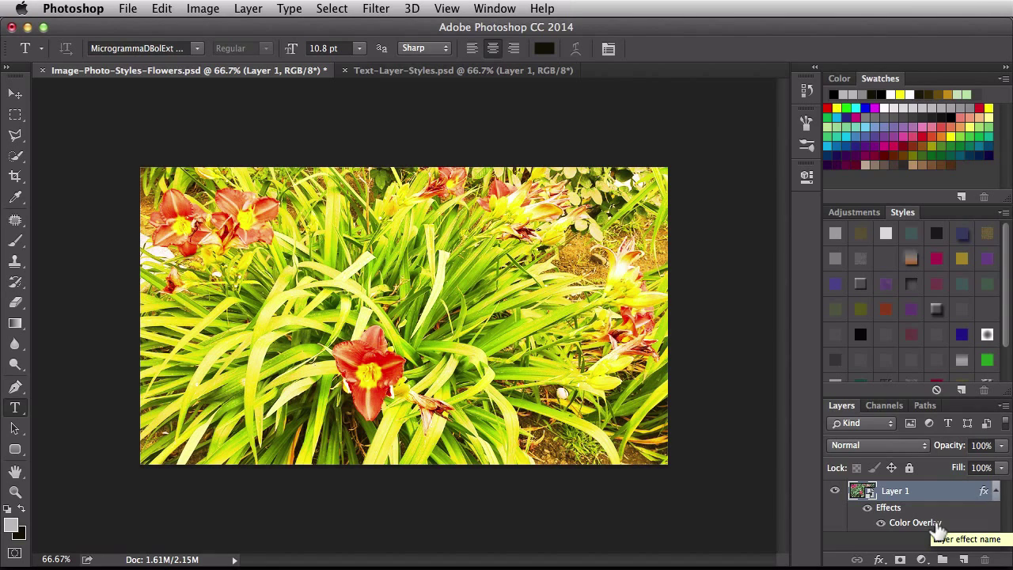
pyautogui.click(861, 257)
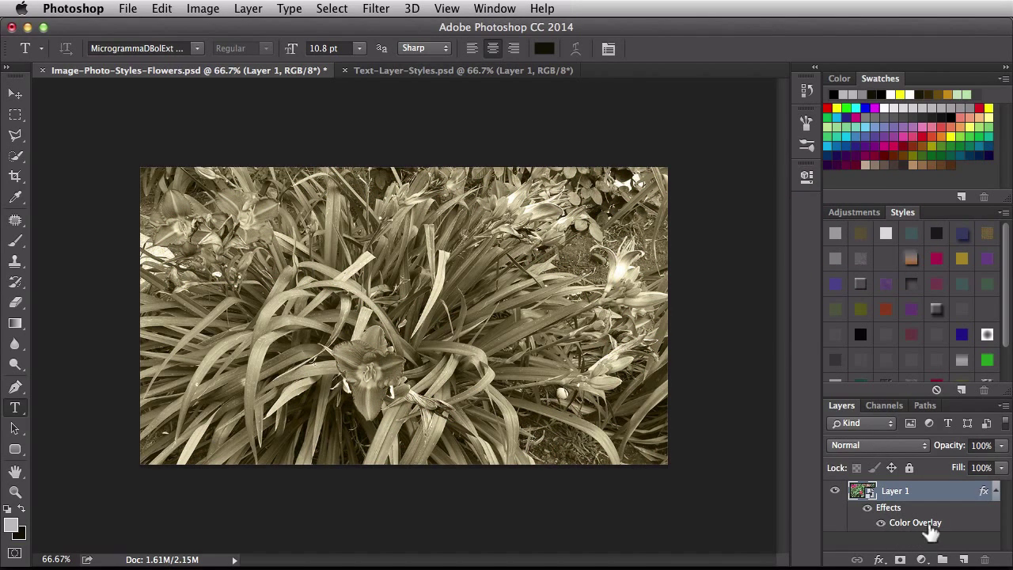
pyautogui.click(987, 336)
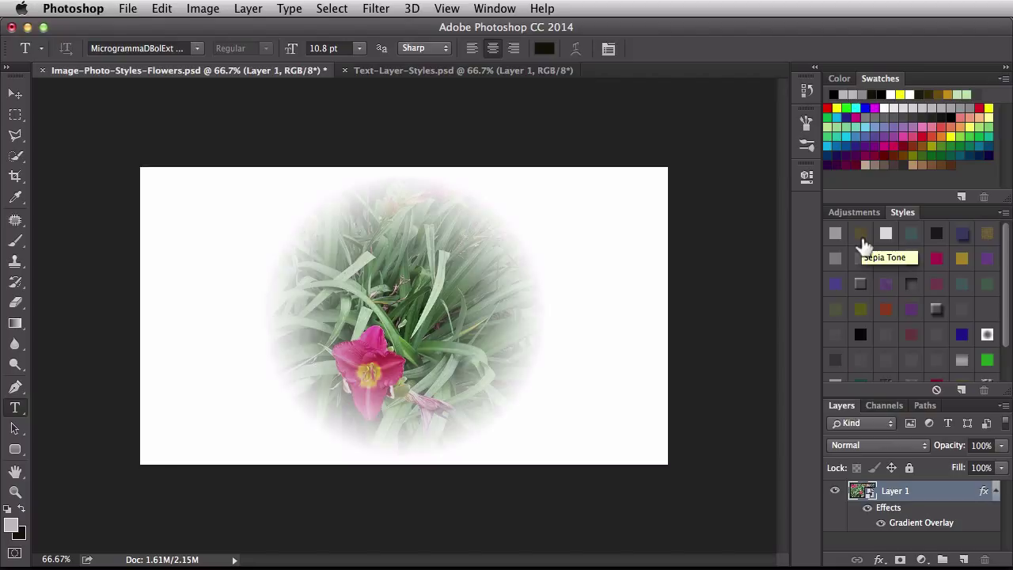
# - Add Sepia Tone to Layer 1 alongside the Circular Vignette's Gradient Overlay
pyautogui.press('shift')
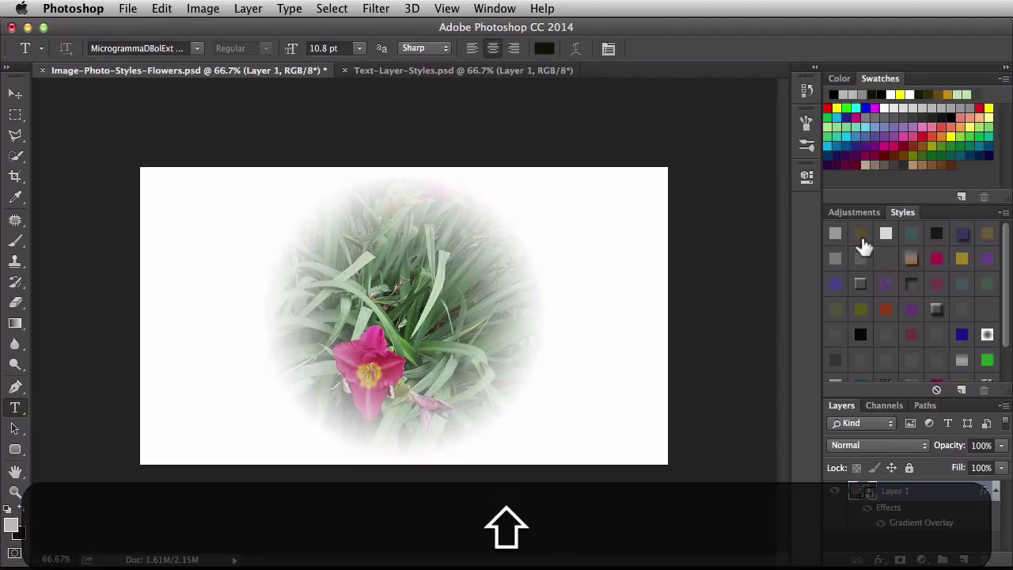
pyautogui.keyDown('shift'); pyautogui.click(861, 237); pyautogui.keyUp('shift')
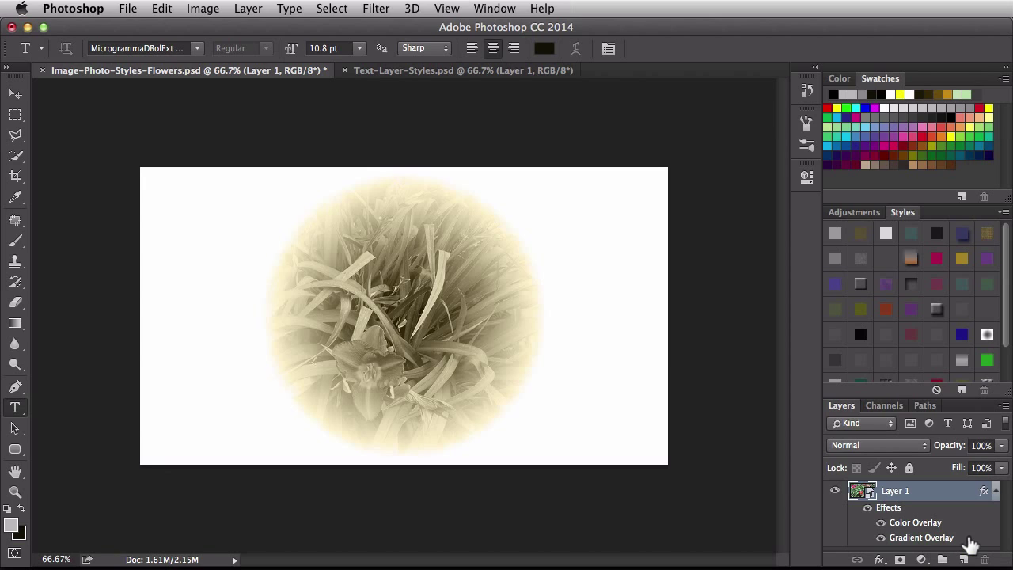
# - Open the Gradient Overlay's gradient in the Gradient Editor and set both colour stops to black
pyautogui.doubleClick(969, 543)
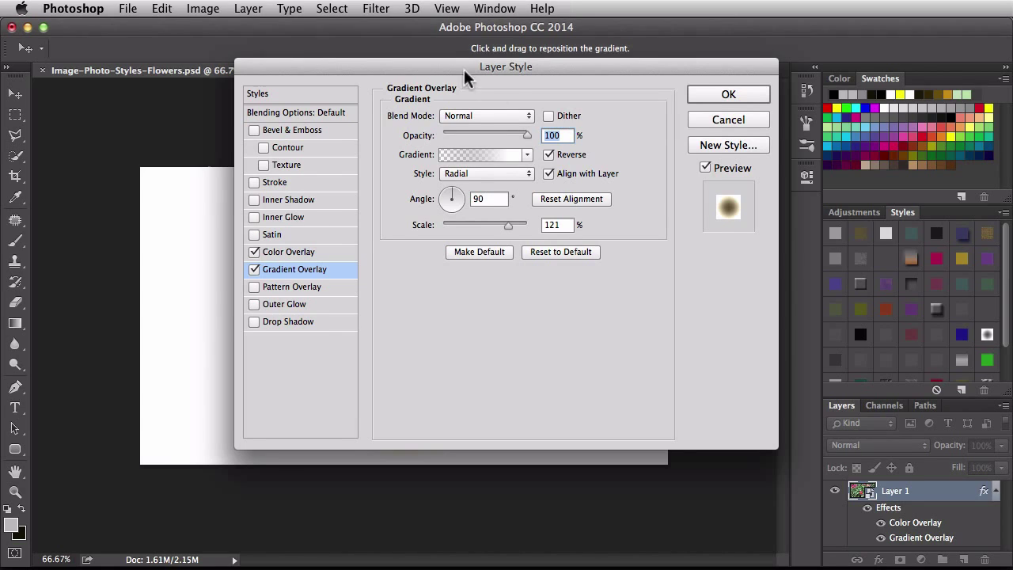
pyautogui.moveTo(454, 72); pyautogui.dragTo(679, 185)
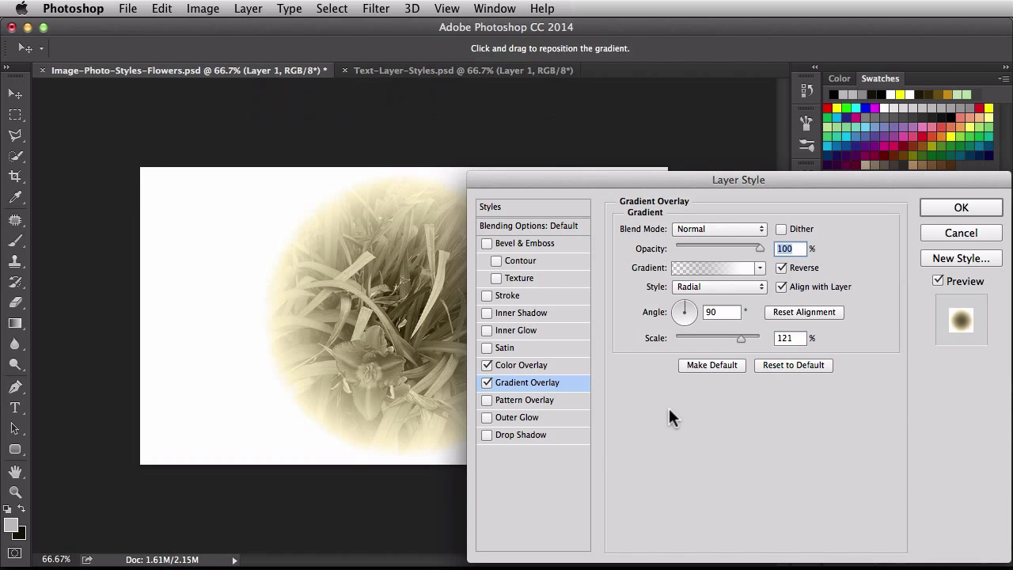
pyautogui.click(691, 268)
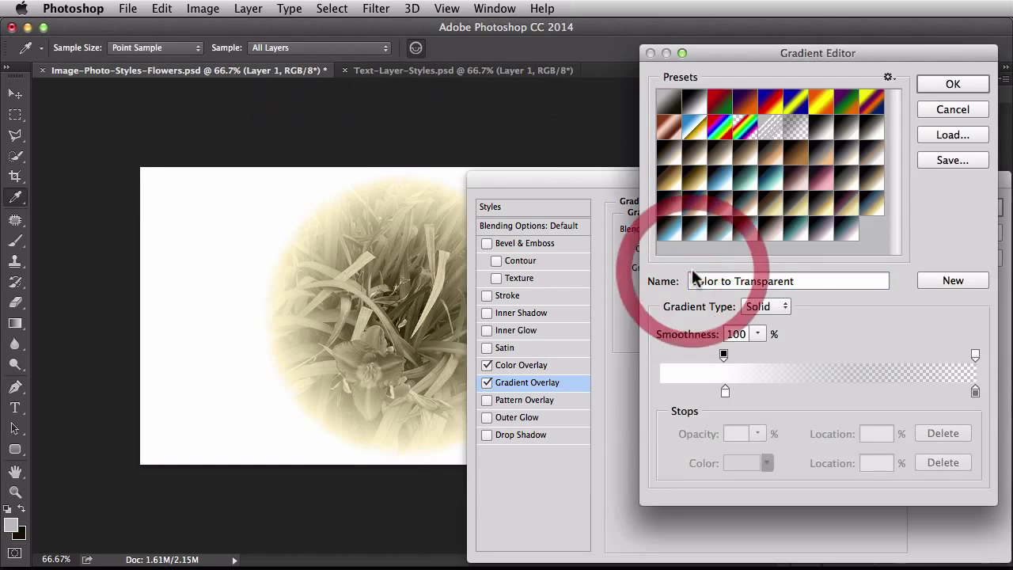
pyautogui.doubleClick(724, 391)
pyautogui.click(662, 403)
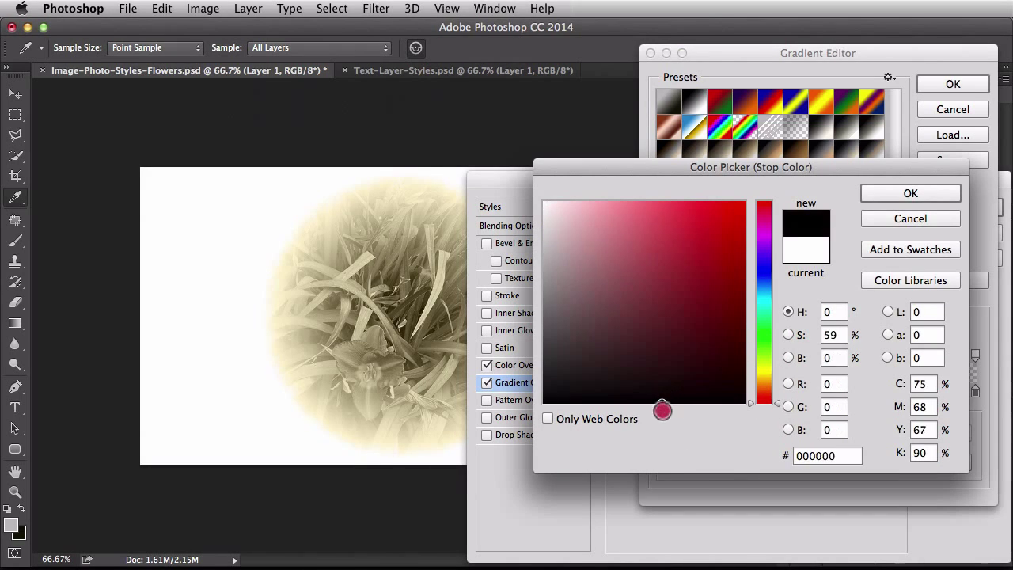
pyautogui.click(886, 194)
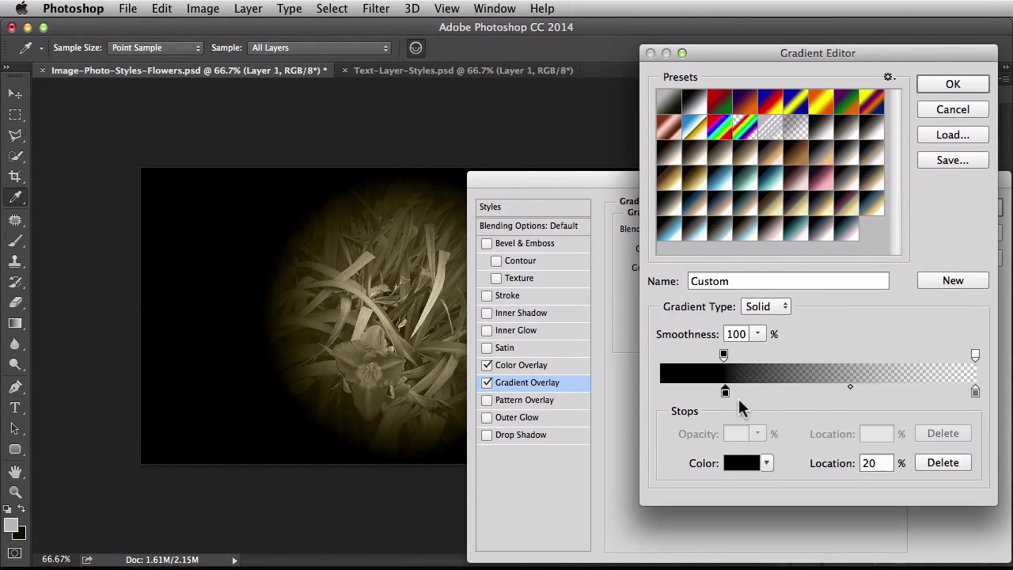
pyautogui.doubleClick(975, 392)
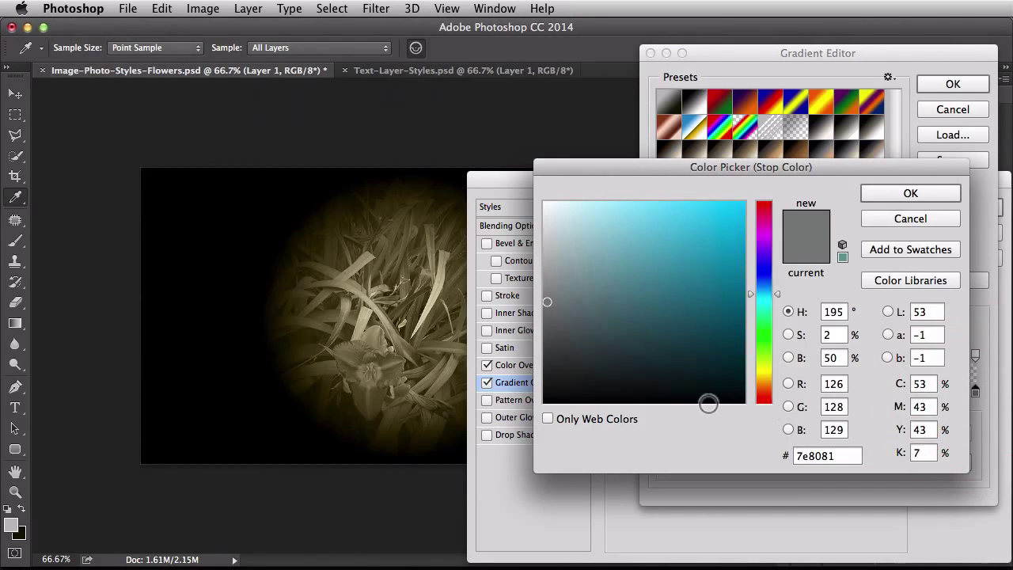
pyautogui.click(707, 402)
pyautogui.click(900, 193)
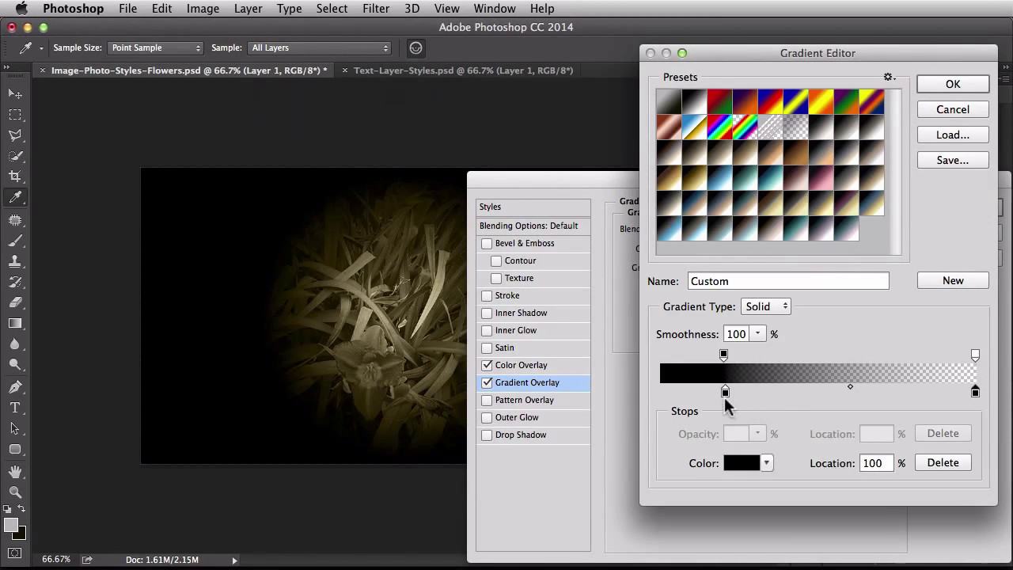
# - Move the black stop to 0%, the opacity stop to 12%, and the midpoint to 42%
pyautogui.moveTo(725, 391); pyautogui.dragTo(661, 393)
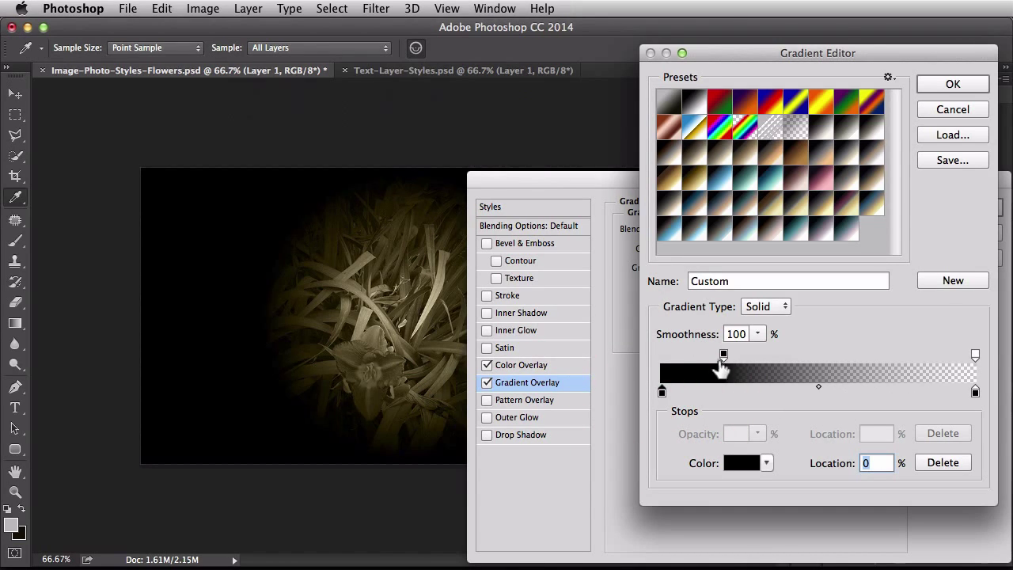
pyautogui.moveTo(723, 355); pyautogui.dragTo(698, 356)
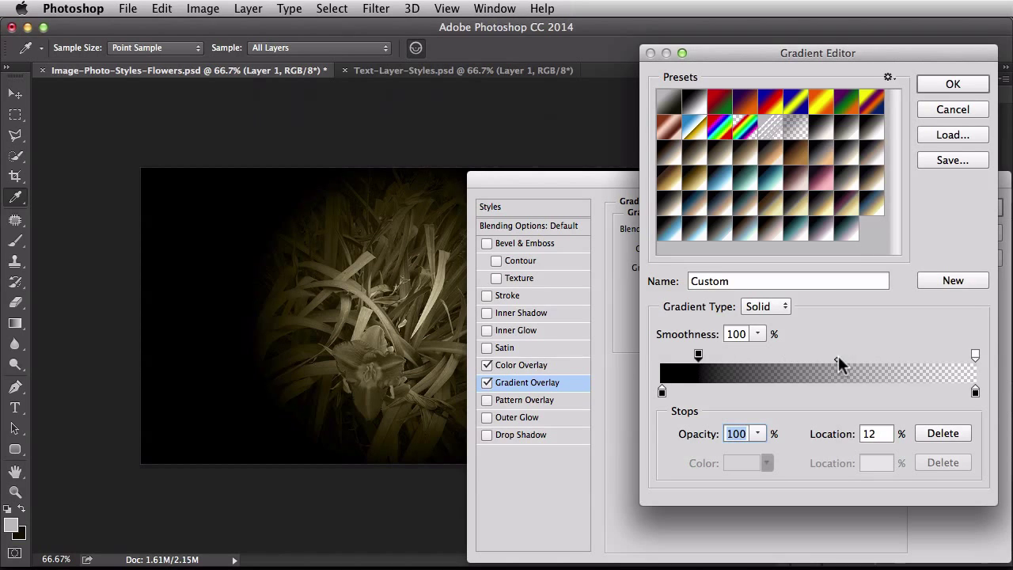
pyautogui.moveTo(837, 360); pyautogui.dragTo(815, 360)
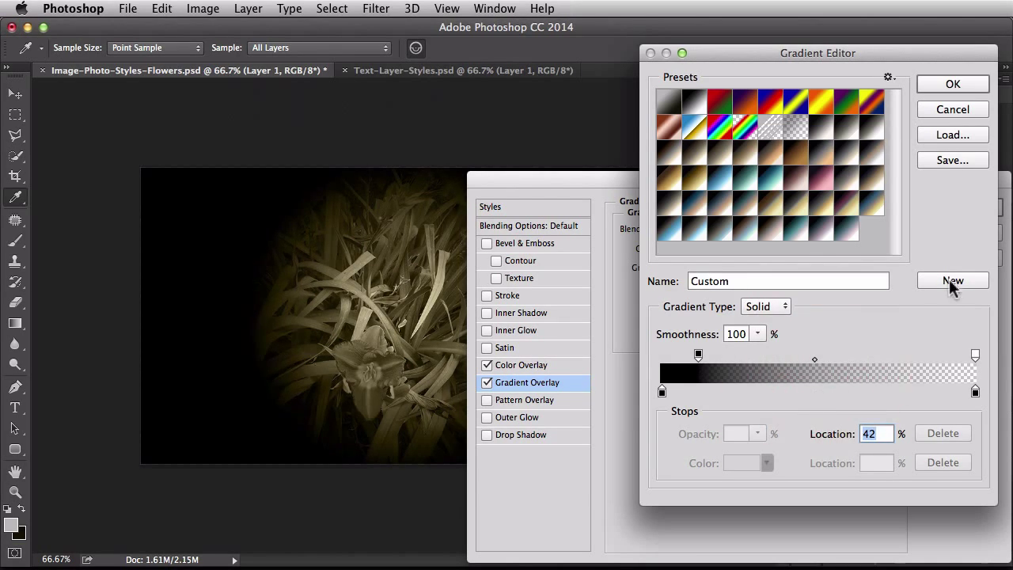
# - Confirm the black vignette gradient and drag it to centre over the flower
pyautogui.click(950, 85)
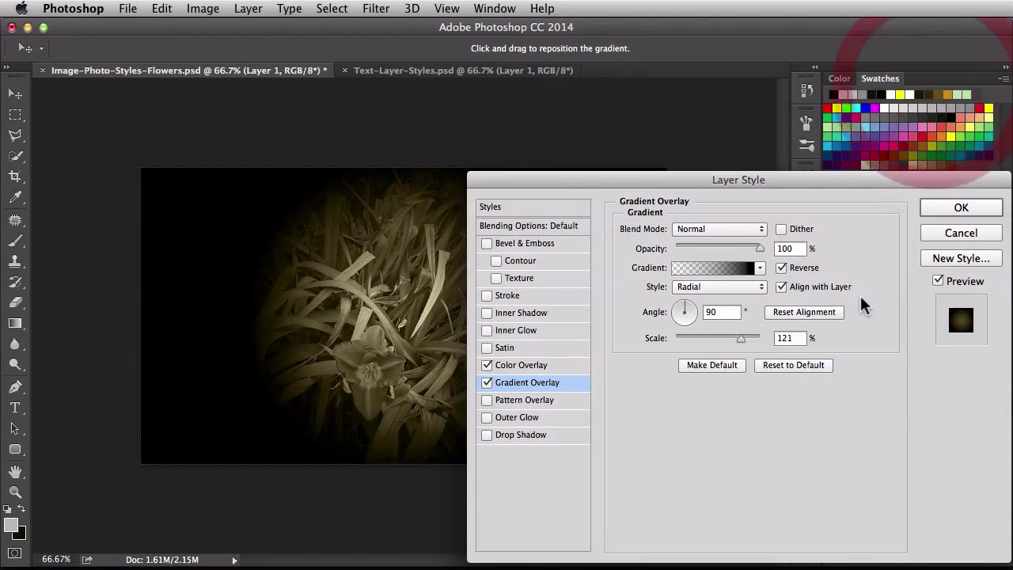
pyautogui.moveTo(581, 185); pyautogui.dragTo(645, 174)
pyautogui.moveTo(417, 349)
pyautogui.mouseDown()
pyautogui.moveTo(386, 327)
pyautogui.moveTo(362, 356)
pyautogui.moveTo(417, 348)
pyautogui.moveTo(364, 357)
pyautogui.moveTo(375, 369)
pyautogui.mouseUp()
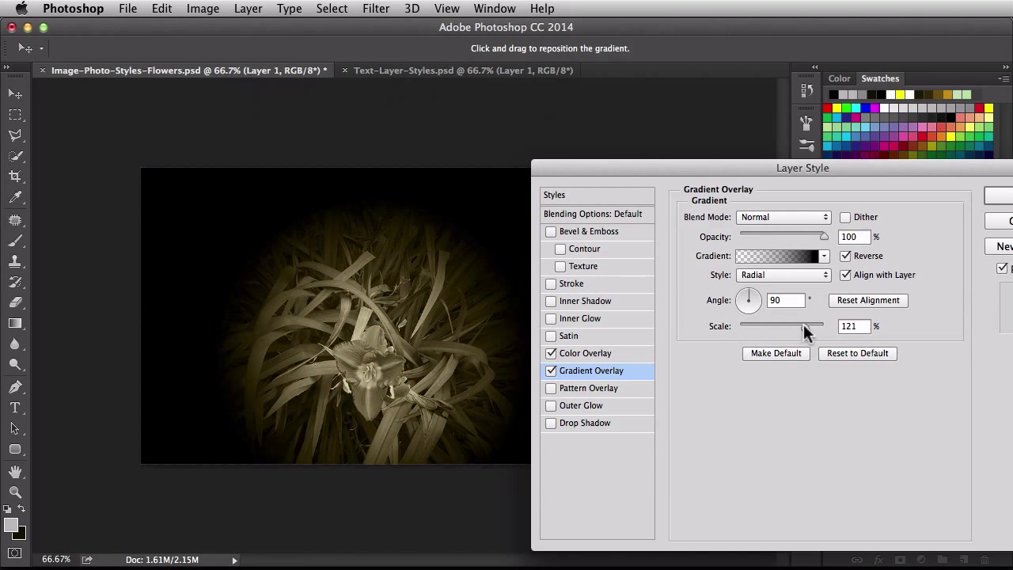
# - Set the vignette scale to 117% and opacity to 75%, then apply it
pyautogui.moveTo(802, 324)
pyautogui.mouseDown()
pyautogui.moveTo(787, 328)
pyautogui.moveTo(802, 325)
pyautogui.mouseUp()
pyautogui.moveTo(795, 235); pyautogui.dragTo(802, 232)
pyautogui.click(997, 196)
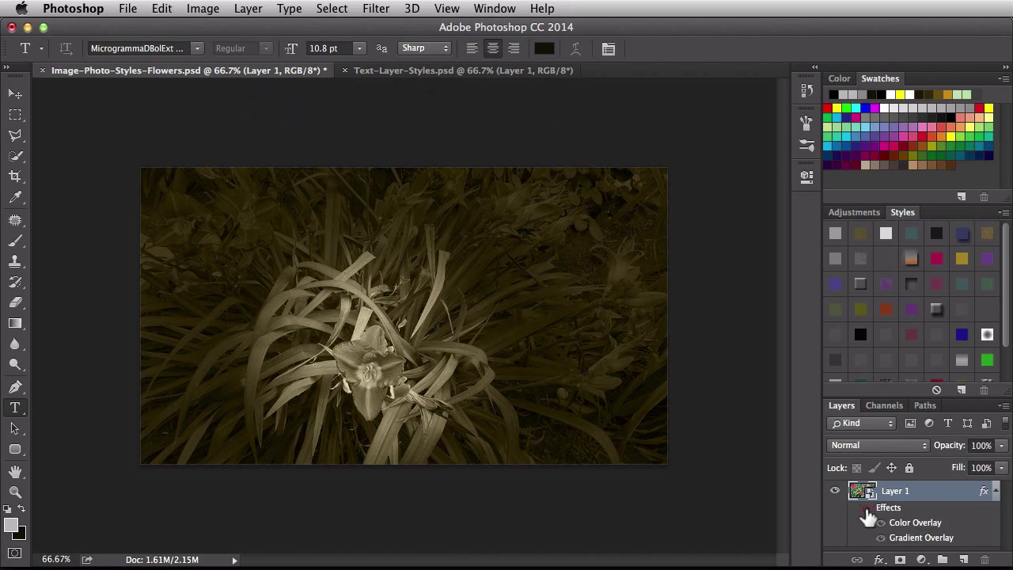
pyautogui.click(868, 513)
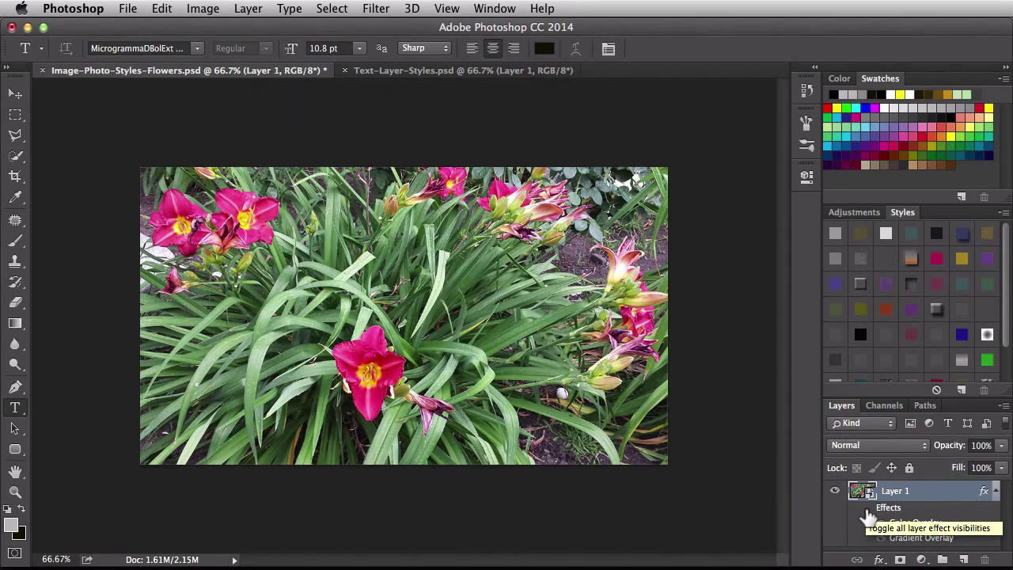
pyautogui.click(868, 514)
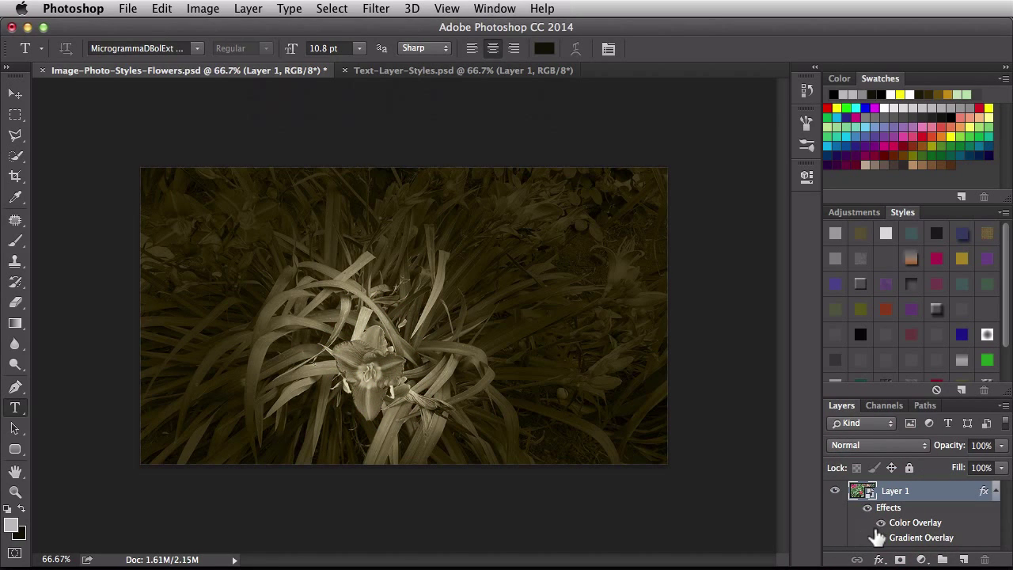
pyautogui.click(880, 525)
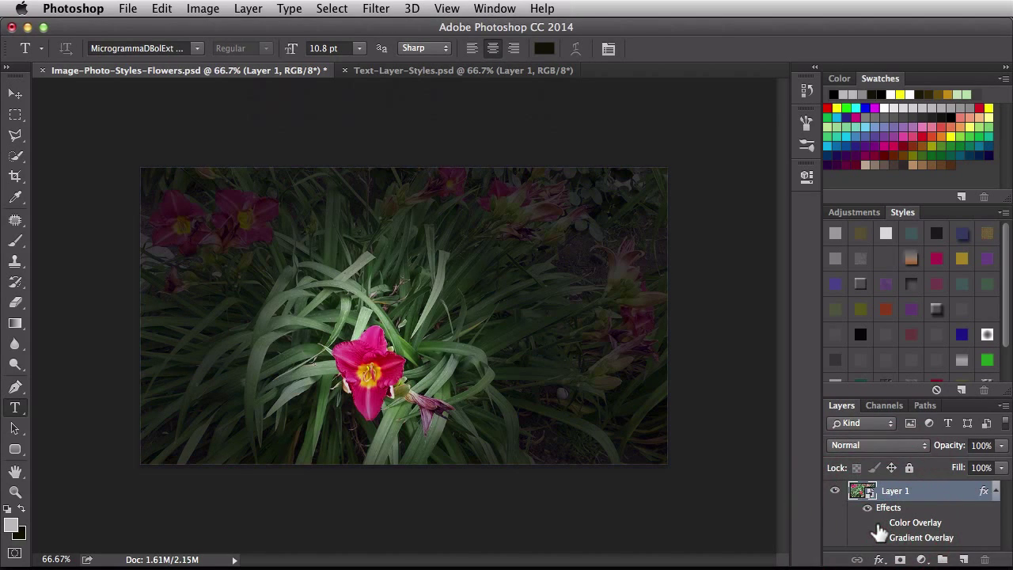
pyautogui.click(880, 524)
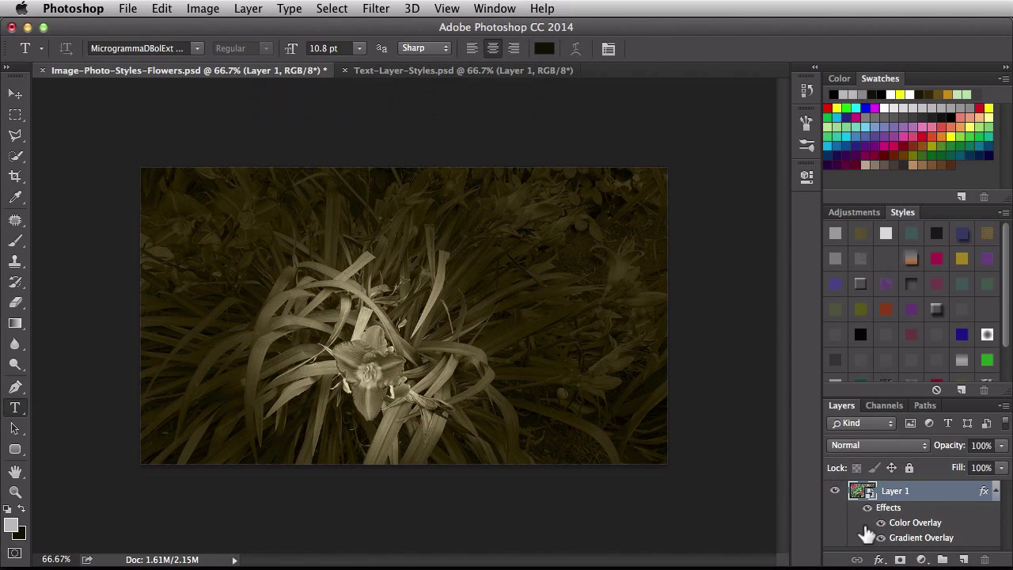
pyautogui.scroll(-2, 933, 340)
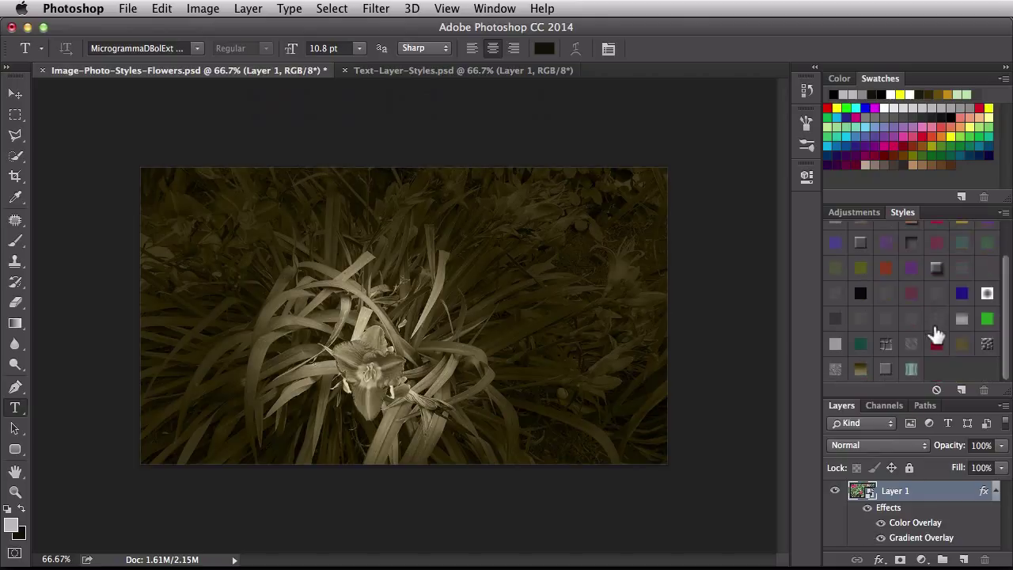
pyautogui.moveTo(936, 336); pyautogui.dragTo(942, 365)
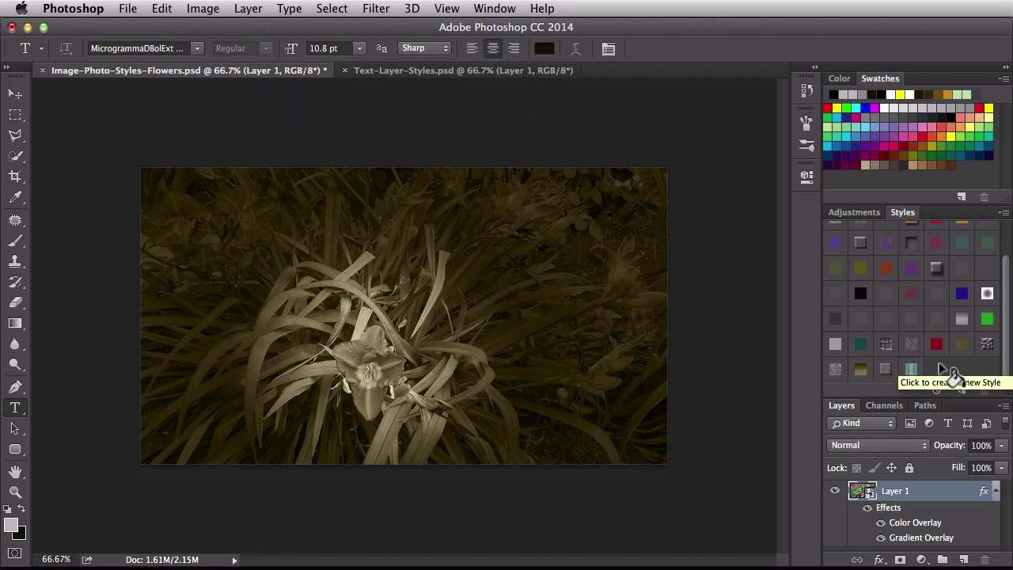
pyautogui.click(947, 372)
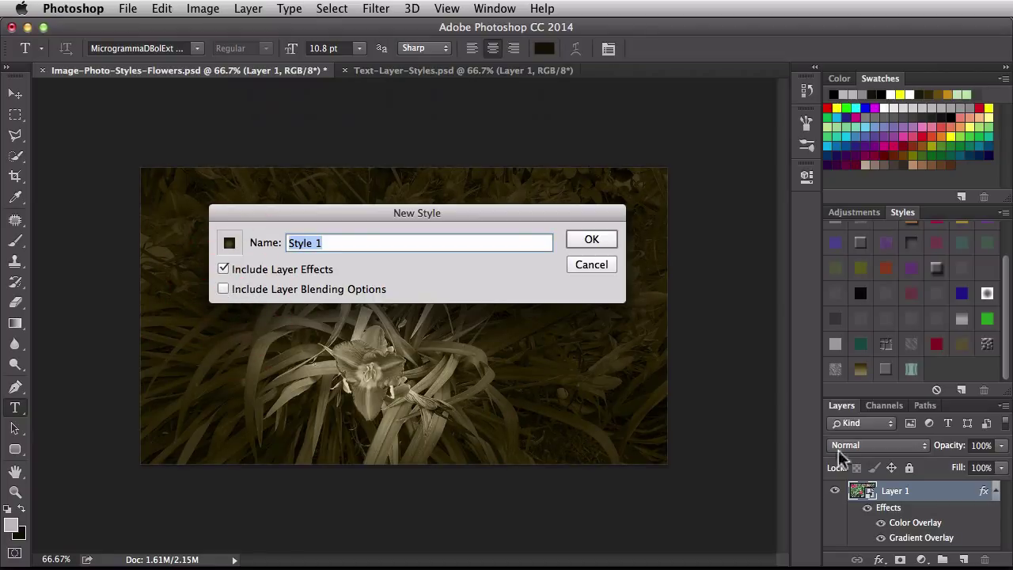
pyautogui.click(592, 264)
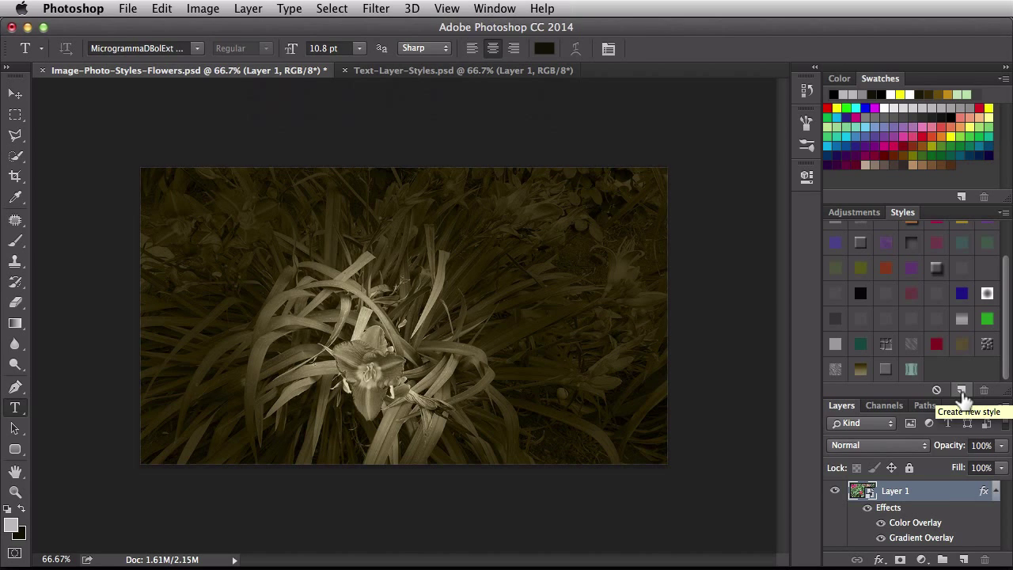
pyautogui.click(962, 390)
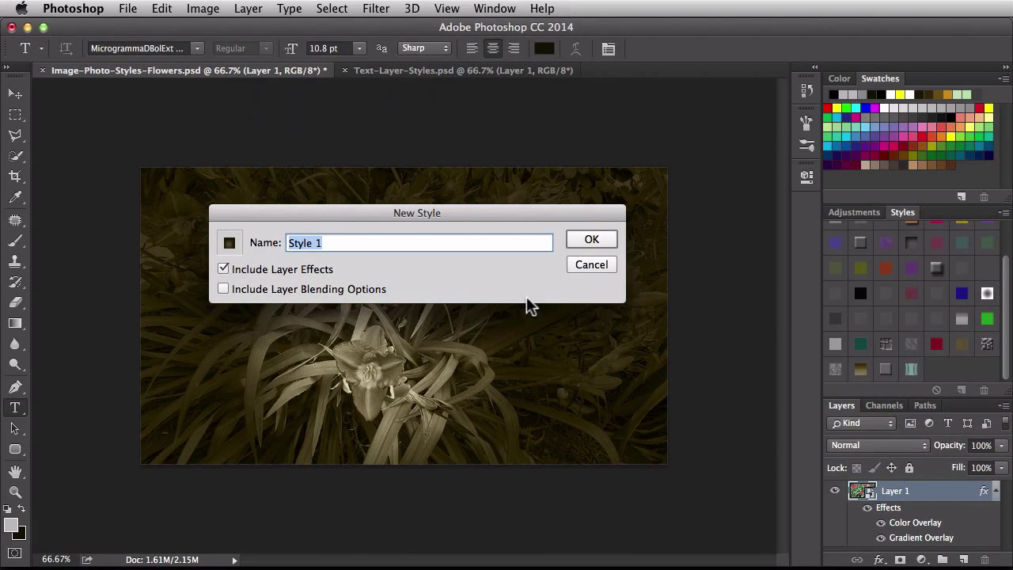
pyautogui.click(590, 264)
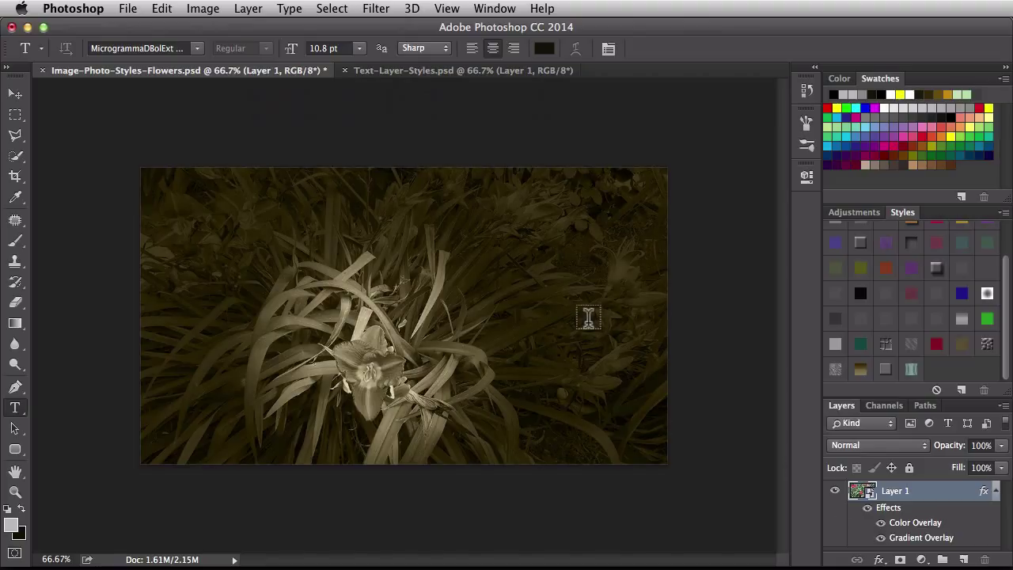
# - In Text-Layer-Styles.psd, draw a 377 × 252 px rounded rectangle near the canvas centre
pyautogui.click(440, 73)
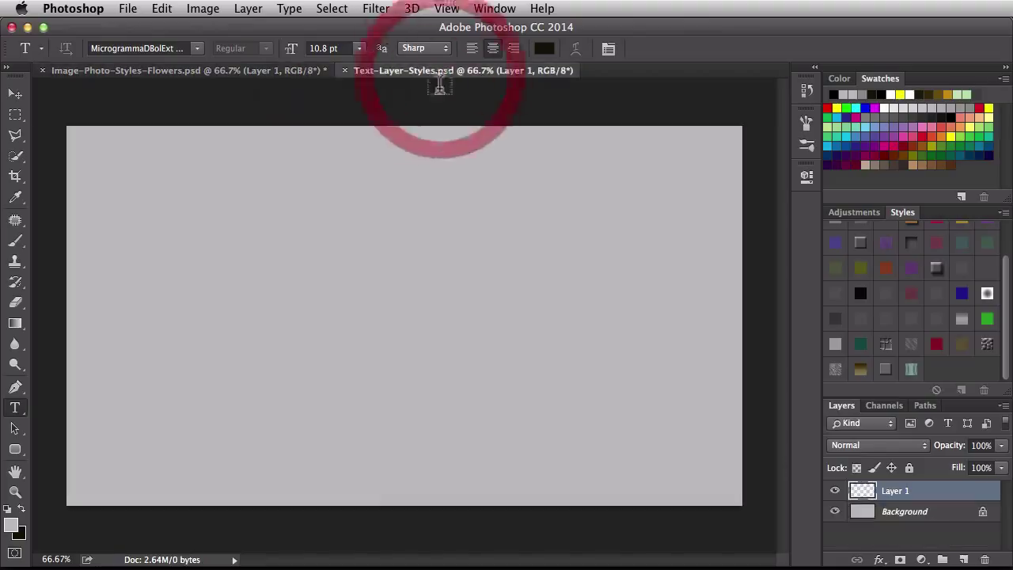
pyautogui.click(16, 450)
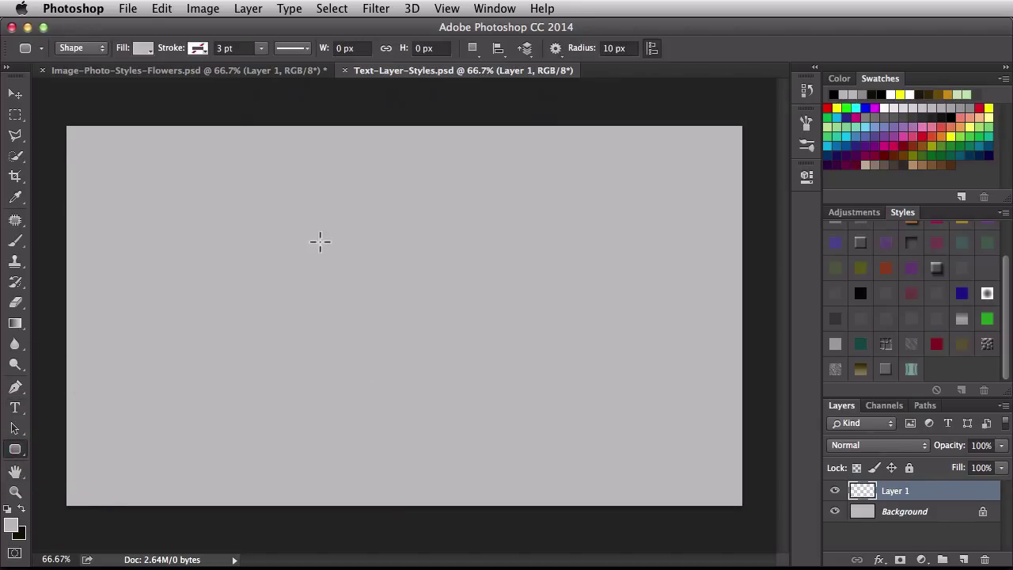
pyautogui.moveTo(302, 241); pyautogui.dragTo(499, 372)
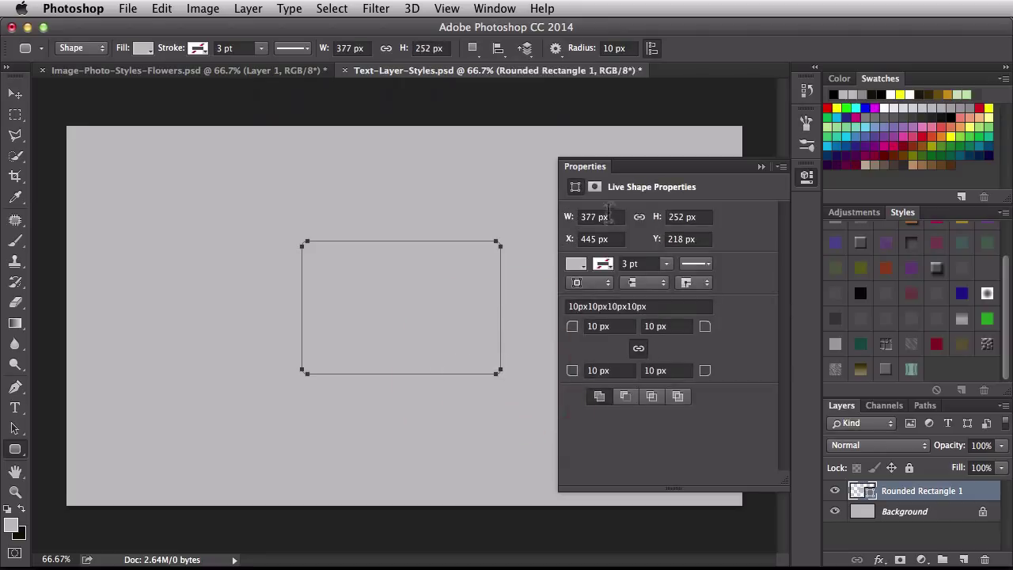
pyautogui.click(804, 177)
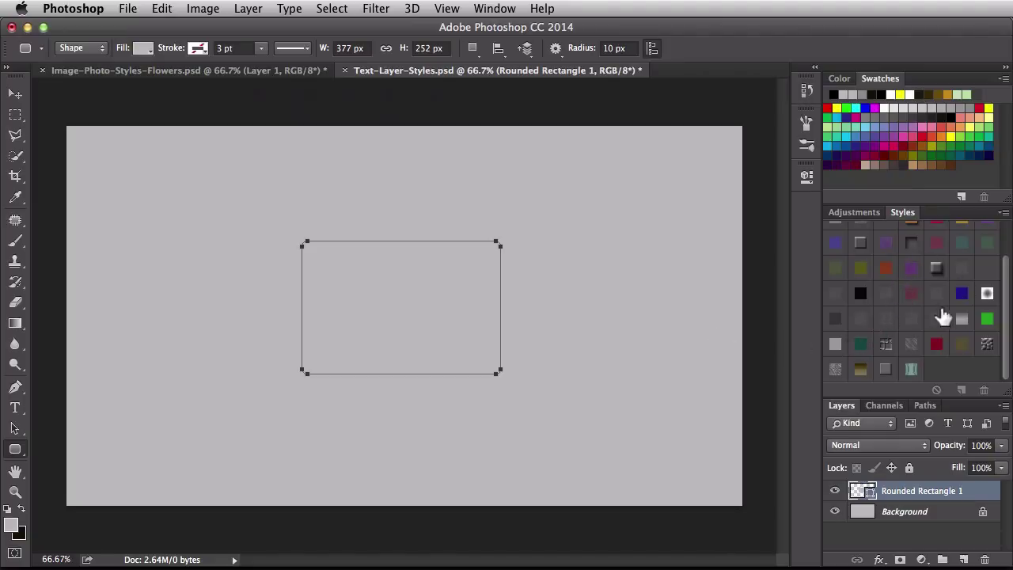
# - Load the Buttons library into the Styles panel, replacing the existing presets
pyautogui.click(1003, 216)
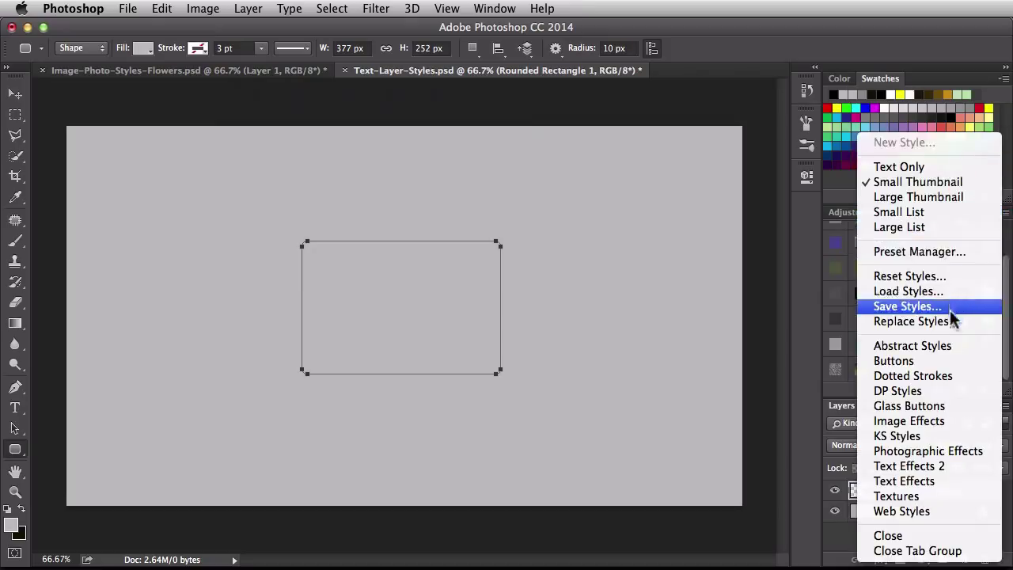
pyautogui.click(955, 359)
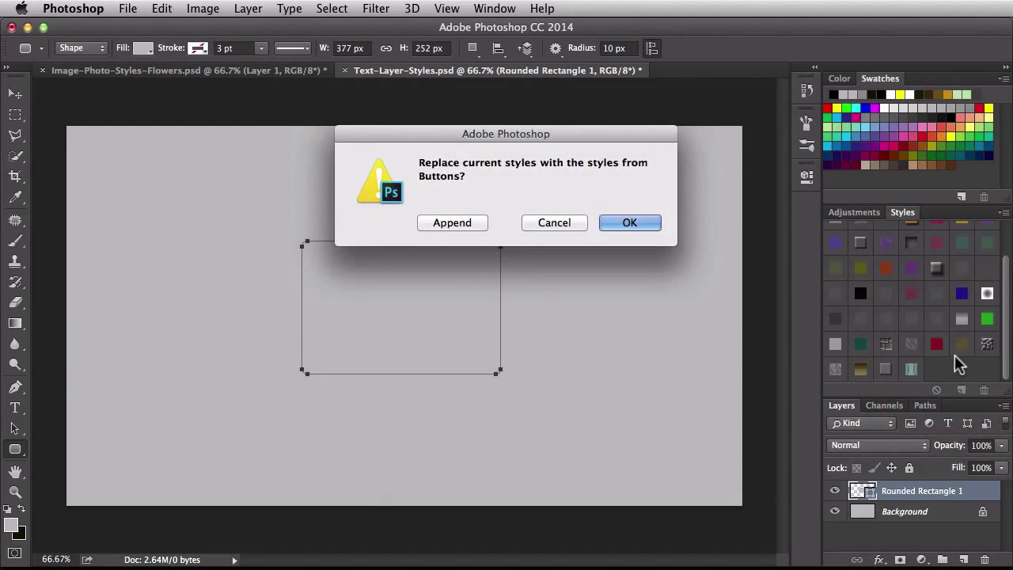
pyautogui.click(627, 224)
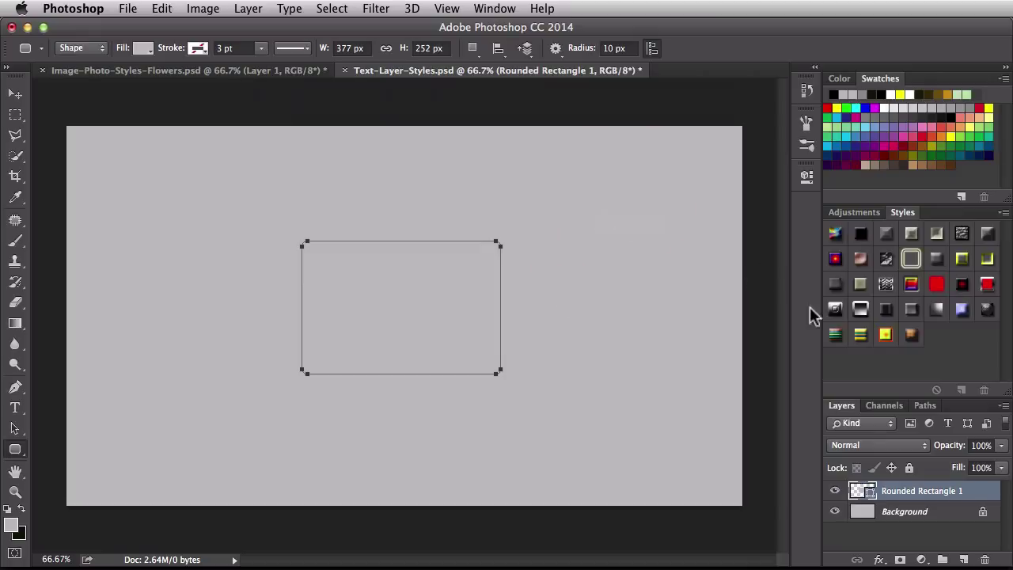
# - Try metal chevron, Round Recessed, bevelled frame and Angled Spectrum styles, ending on Basic Black
pyautogui.click(887, 283)
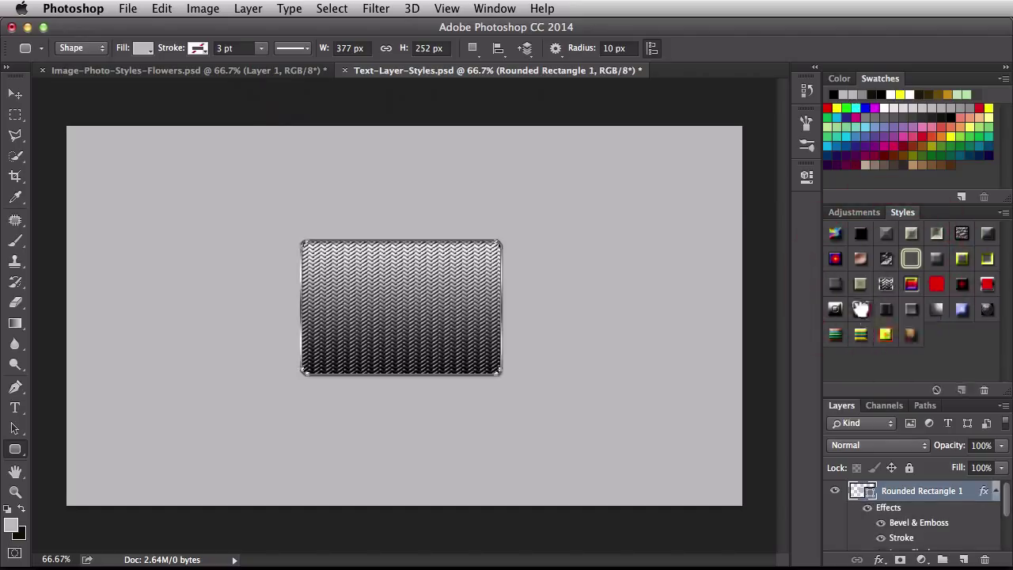
pyautogui.click(861, 310)
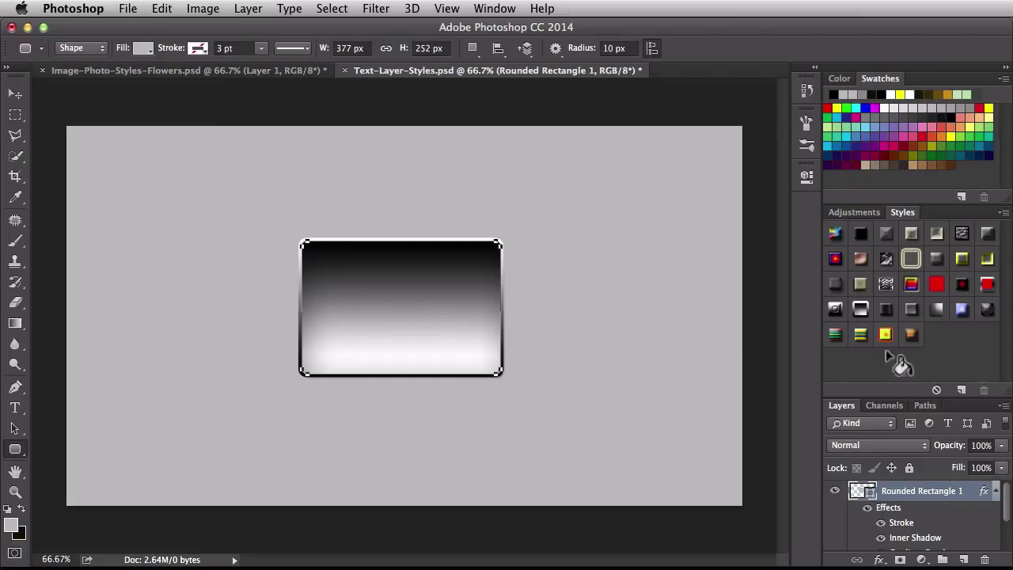
pyautogui.click(835, 308)
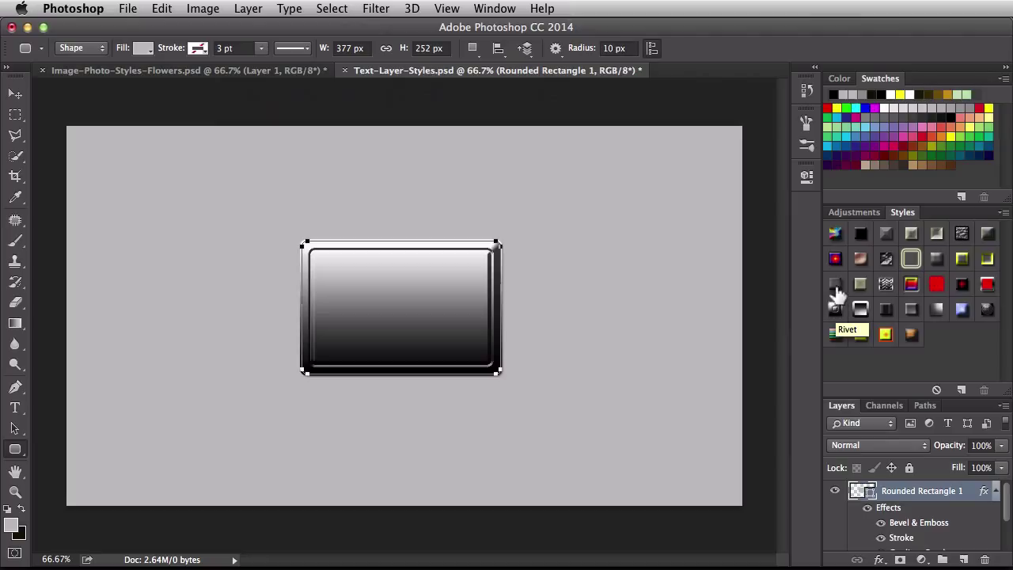
pyautogui.click(838, 238)
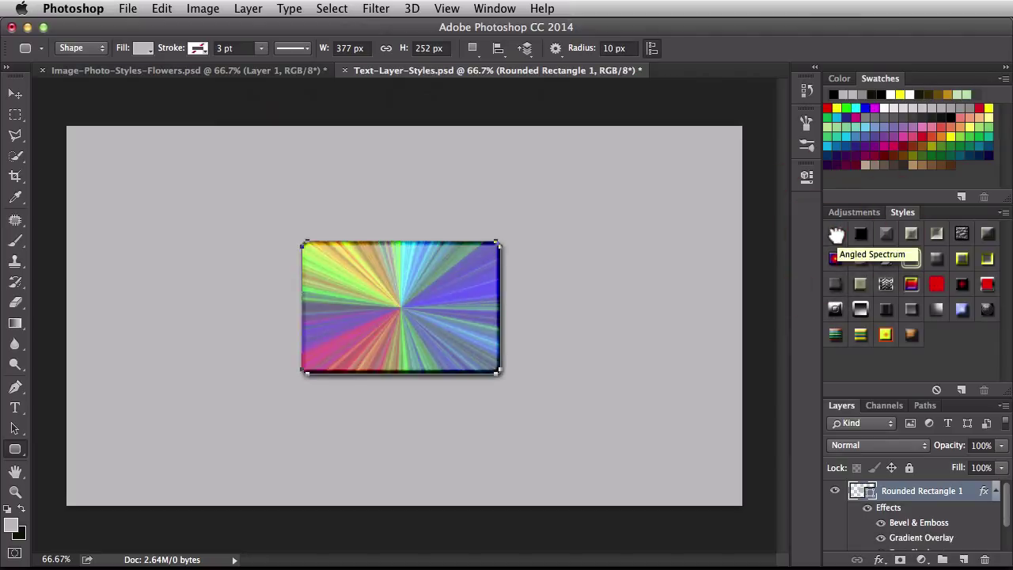
pyautogui.click(861, 235)
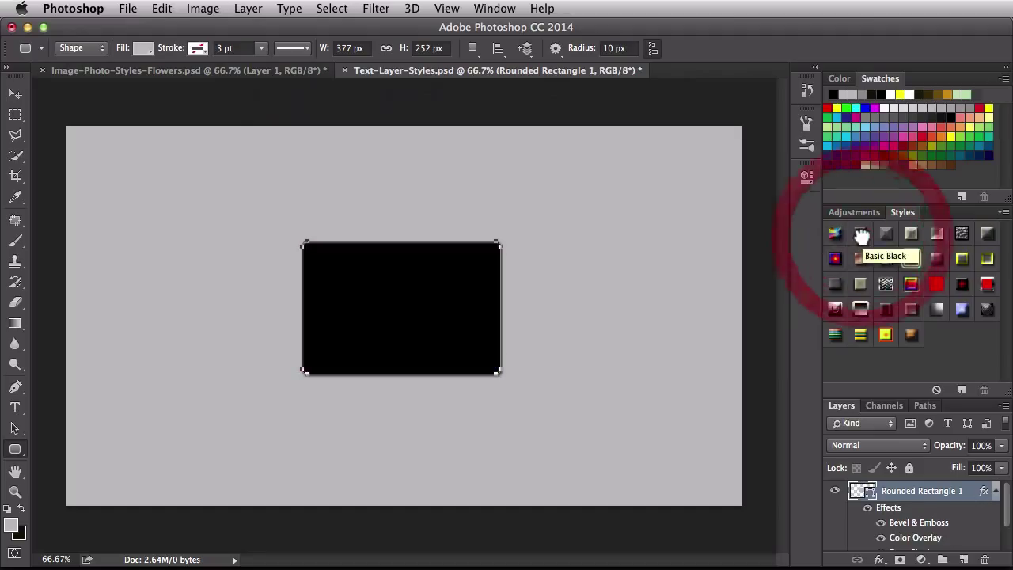
# - Replace the current styles with the Glass Buttons library
pyautogui.click(1003, 212)
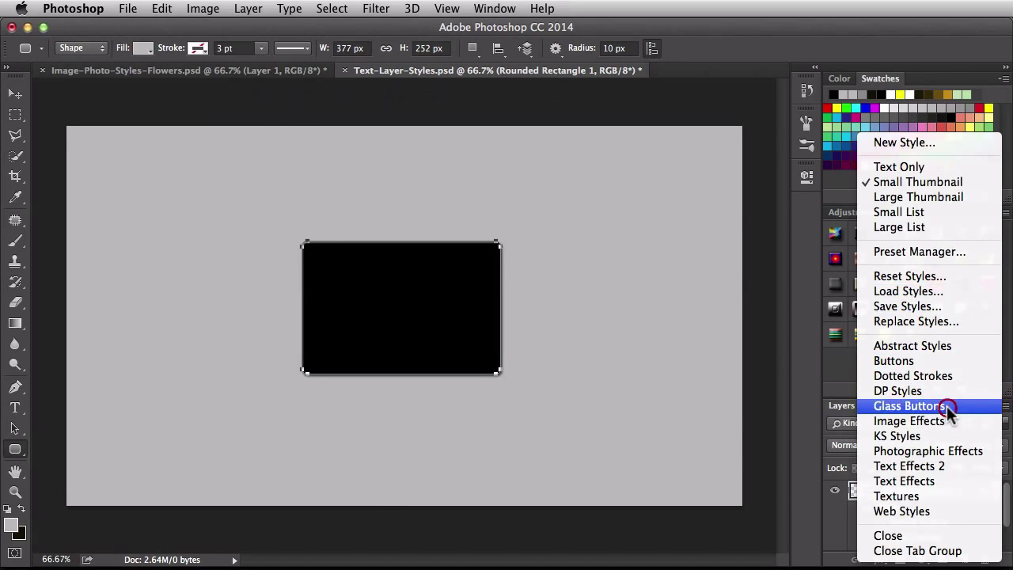
pyautogui.click(910, 406)
pyautogui.click(631, 224)
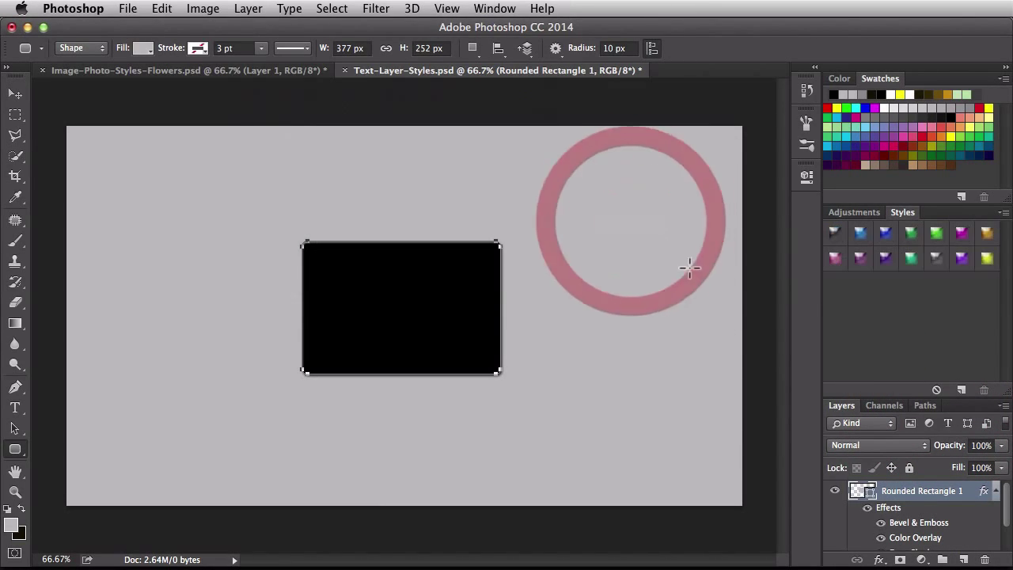
# - Try teal, black and pink glass styles on the rectangle, finishing with green glass
pyautogui.click(908, 259)
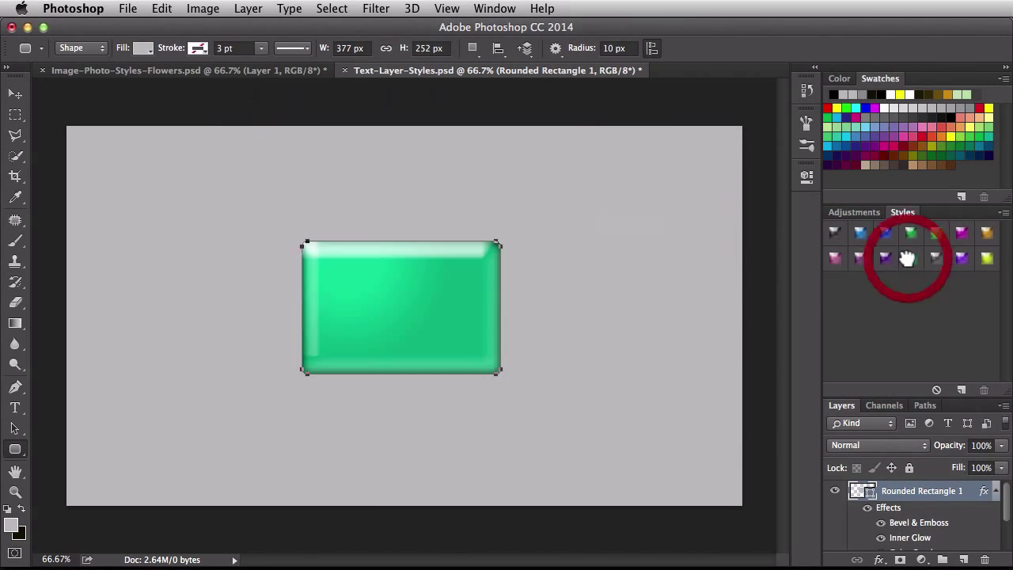
pyautogui.click(836, 257)
pyautogui.click(836, 257)
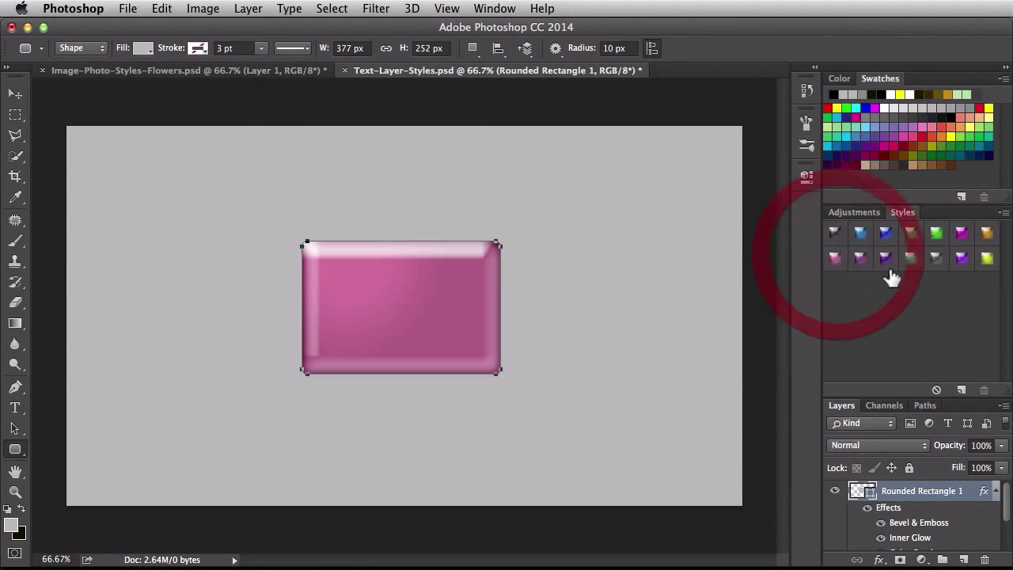
pyautogui.click(935, 233)
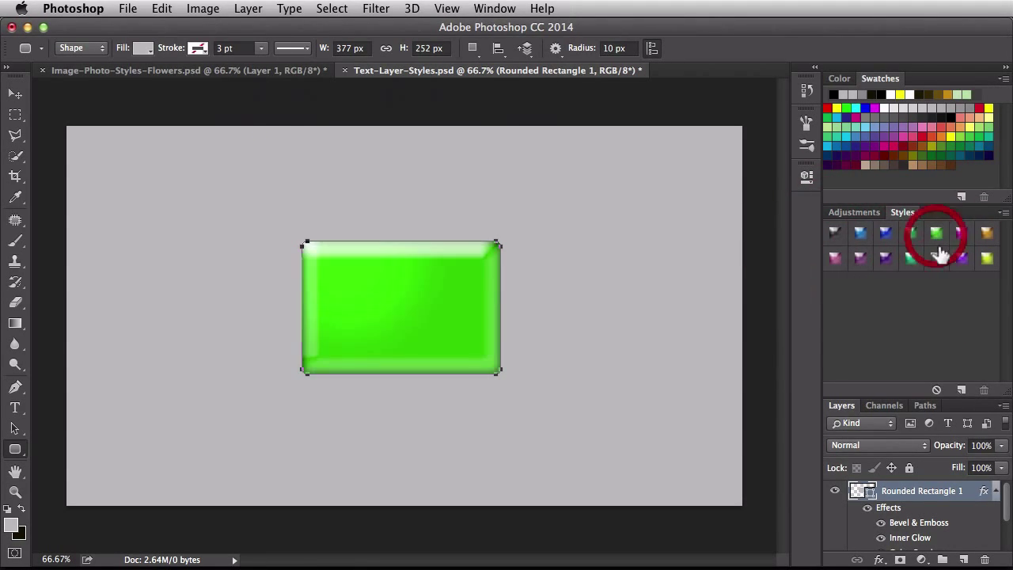
# - Replace the current styles with the Web Styles set
pyautogui.click(1003, 212)
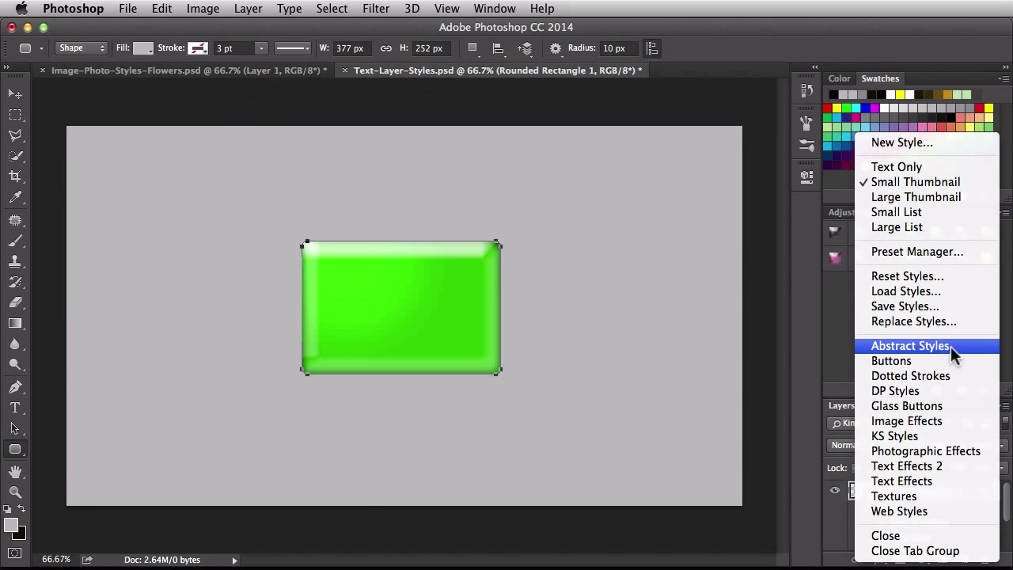
pyautogui.click(936, 511)
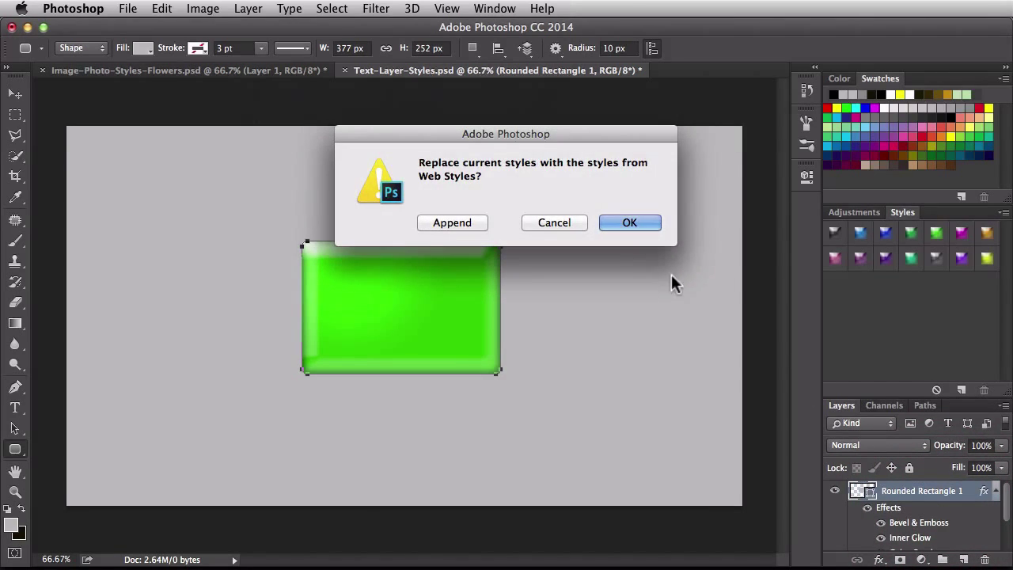
pyautogui.click(614, 220)
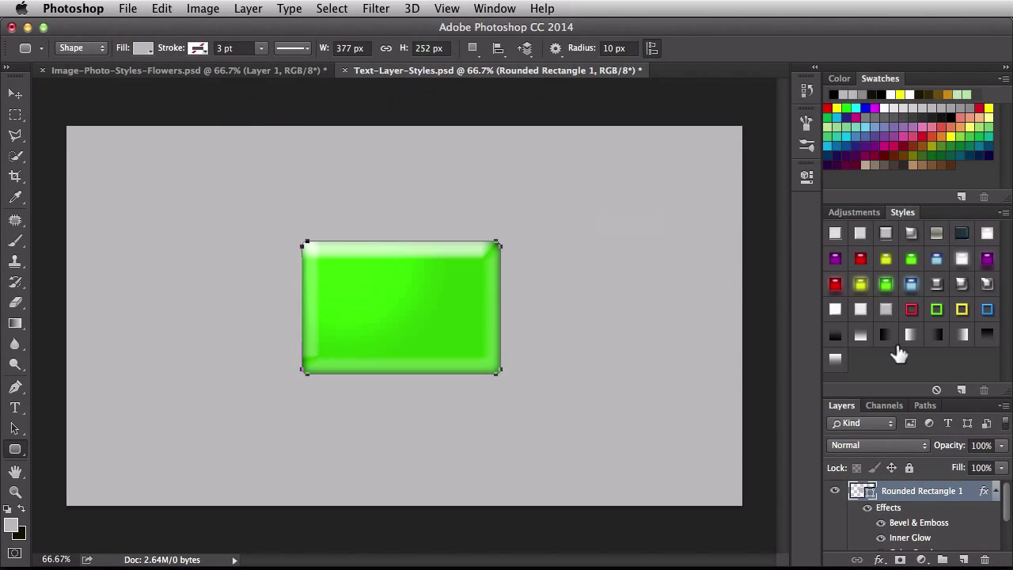
# - Apply Red Gel to the rectangle, try another red style, then return to Red Gel
pyautogui.click(860, 263)
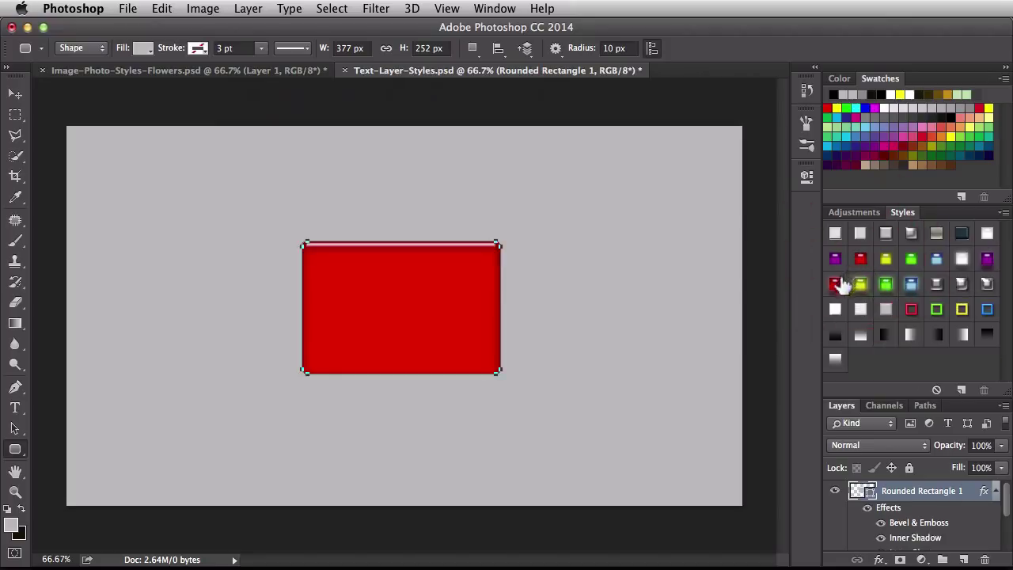
pyautogui.click(835, 285)
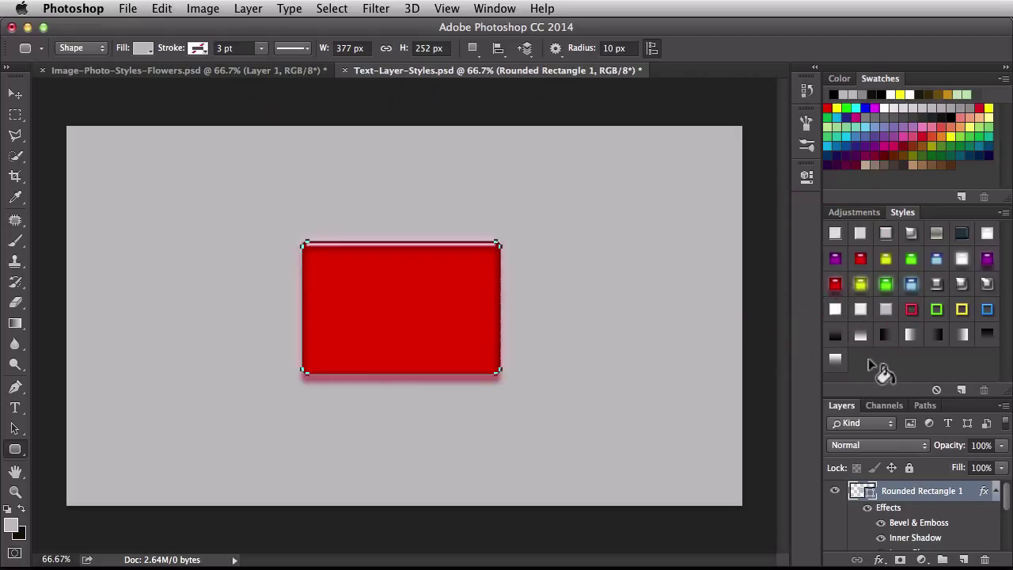
pyautogui.click(861, 259)
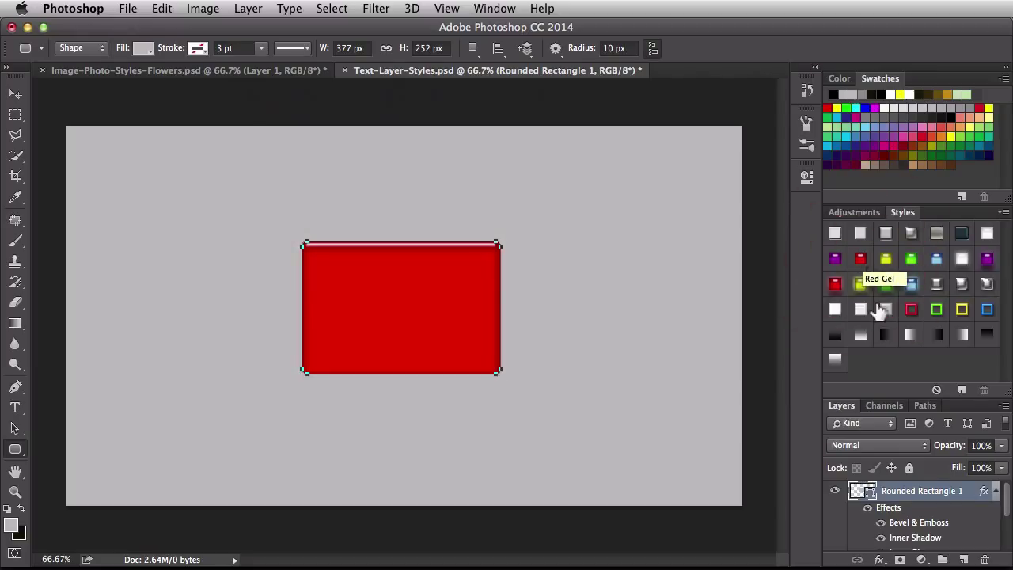
# - Delete the red rectangle and type two-line text 'ADOBE' / 'GRIND' on the canvas
pyautogui.press('Delete')
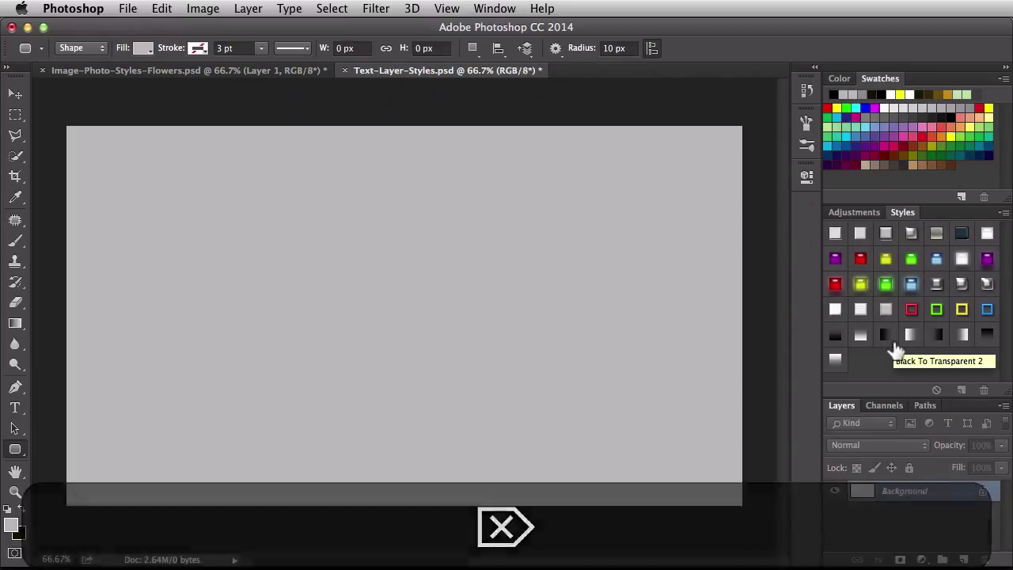
pyautogui.press('t')
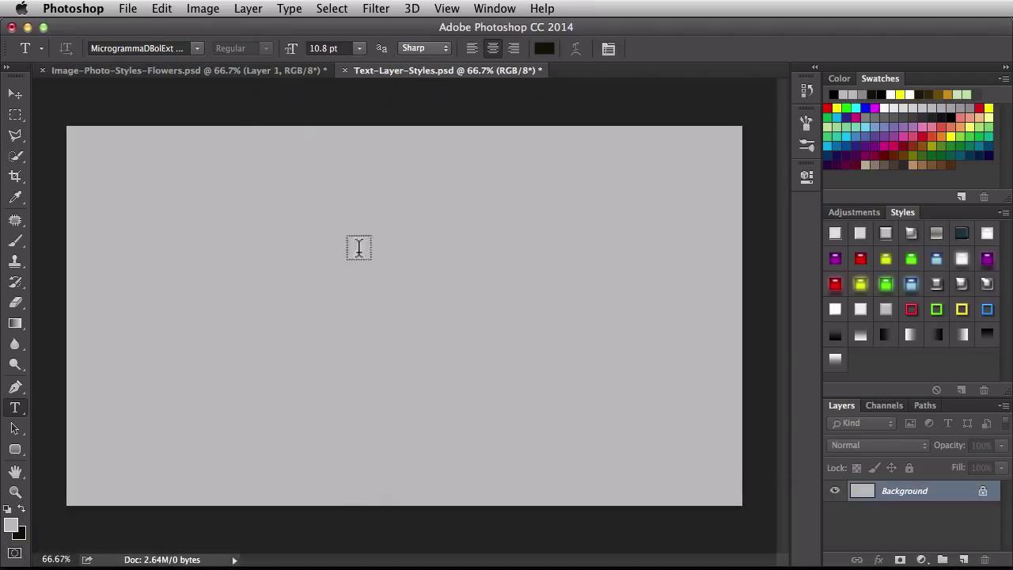
pyautogui.click(378, 241)
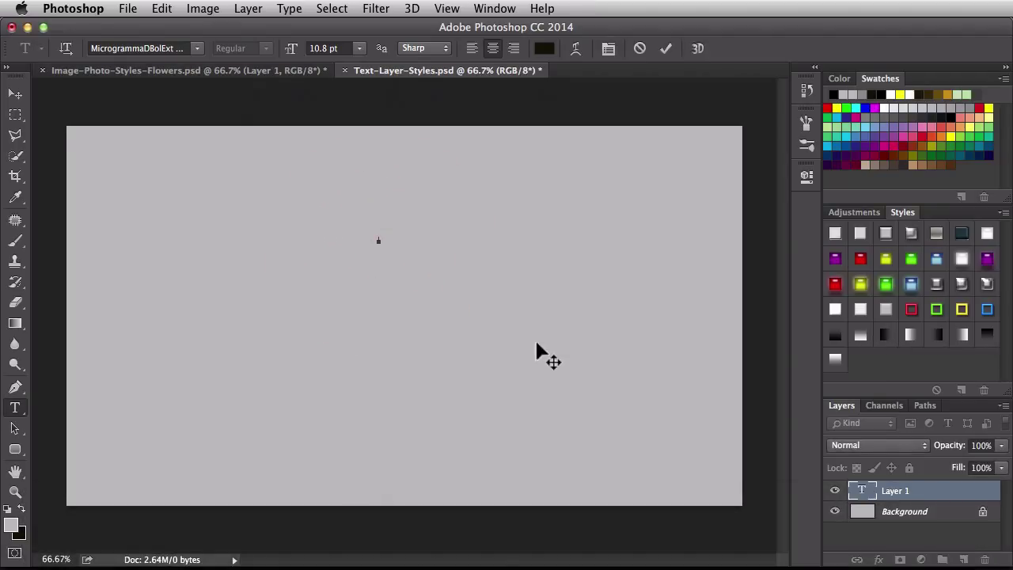
pyautogui.press('shift')
pyautogui.write('ADOBE')
pyautogui.hotkey('shift', 'Return')
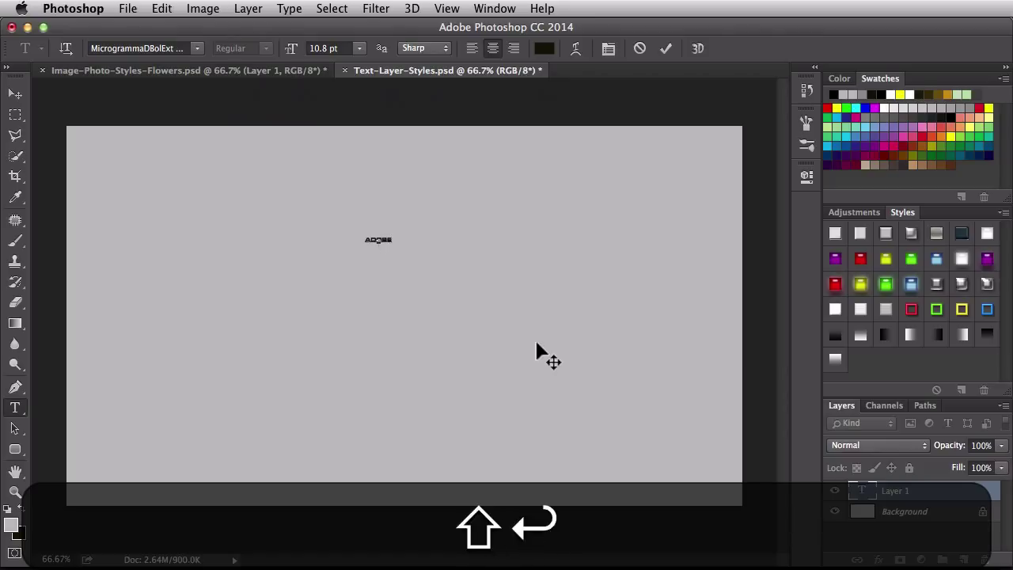
pyautogui.write('GRIND')
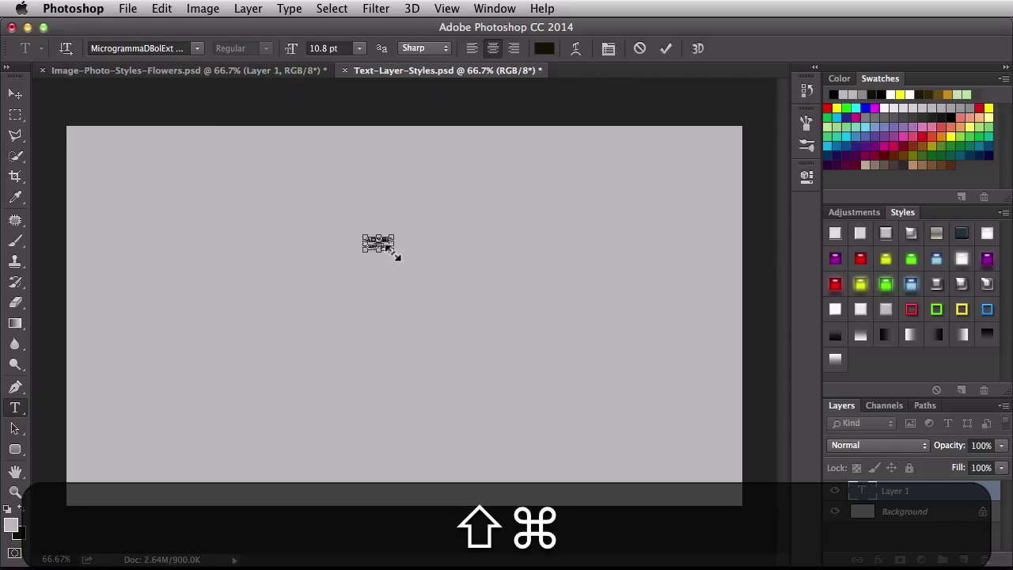
# - Scale the text up to 147.88 pt, commit it, and centre it on the canvas
pyautogui.moveTo(394, 251)
pyautogui.mouseDown()
pyautogui.moveTo(395, 309)
pyautogui.moveTo(468, 372)
pyautogui.moveTo(484, 359)
pyautogui.moveTo(522, 376)
pyautogui.moveTo(459, 372)
pyautogui.moveTo(539, 383)
pyautogui.mouseUp()
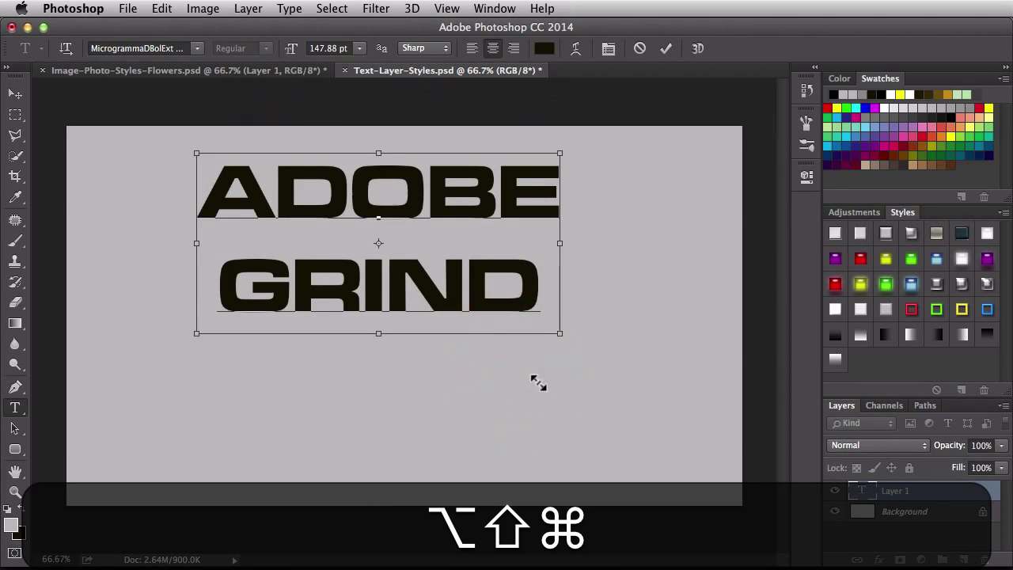
pyautogui.press('shift+super+Return')
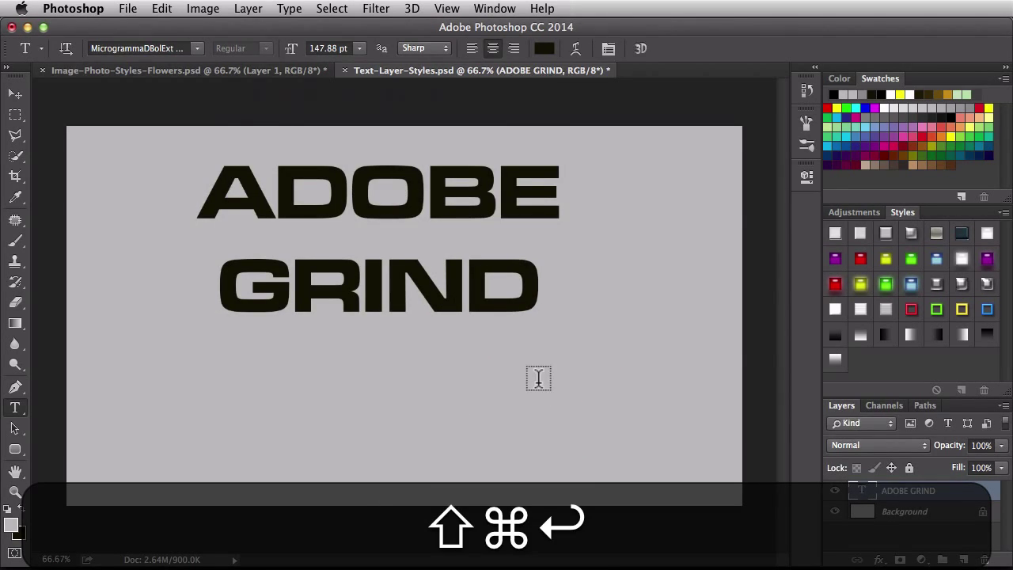
pyautogui.press('v')
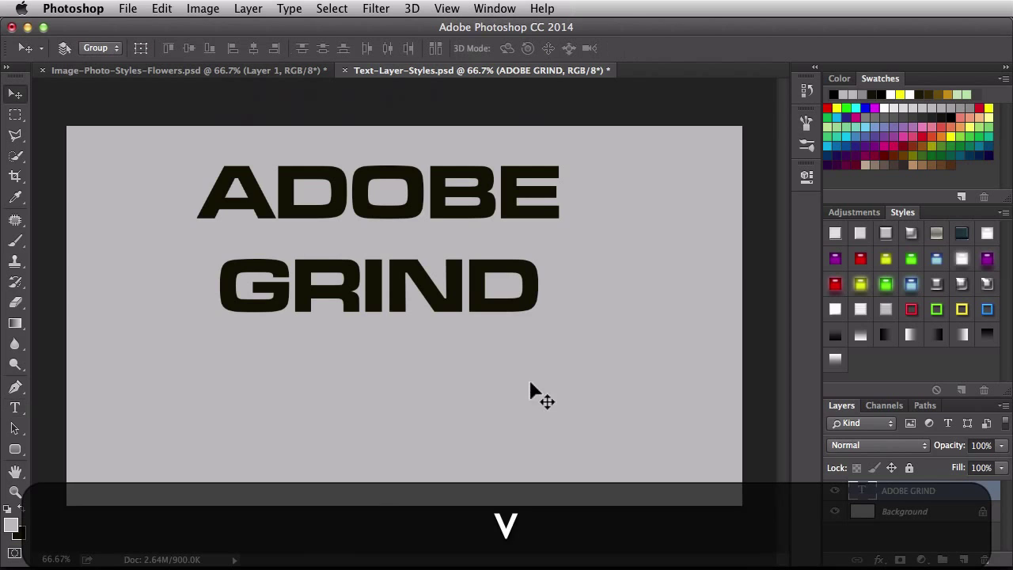
pyautogui.moveTo(441, 290); pyautogui.dragTo(450, 341)
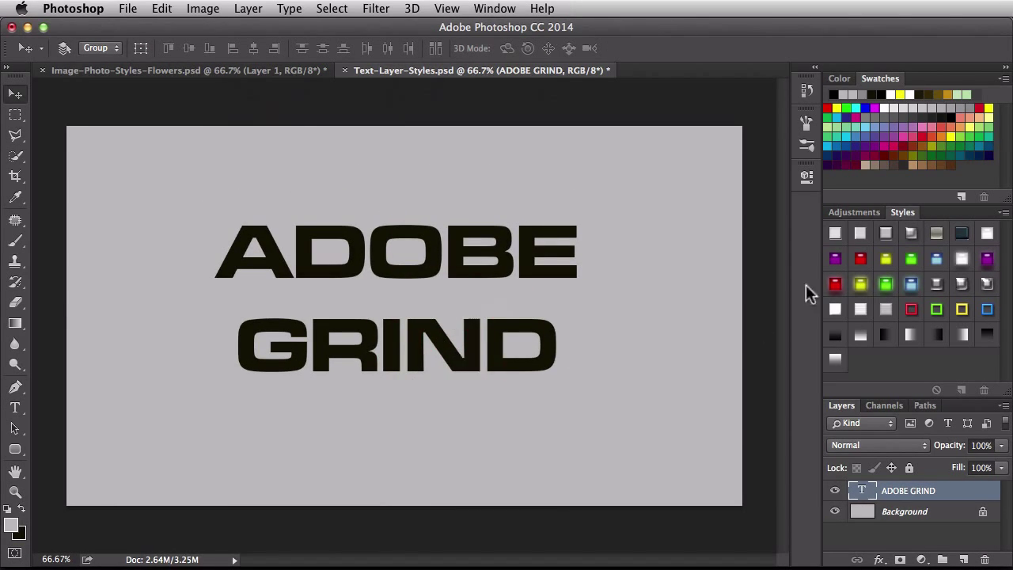
# - Replace the current styles with the Text Effects 2 set
pyautogui.click(1003, 214)
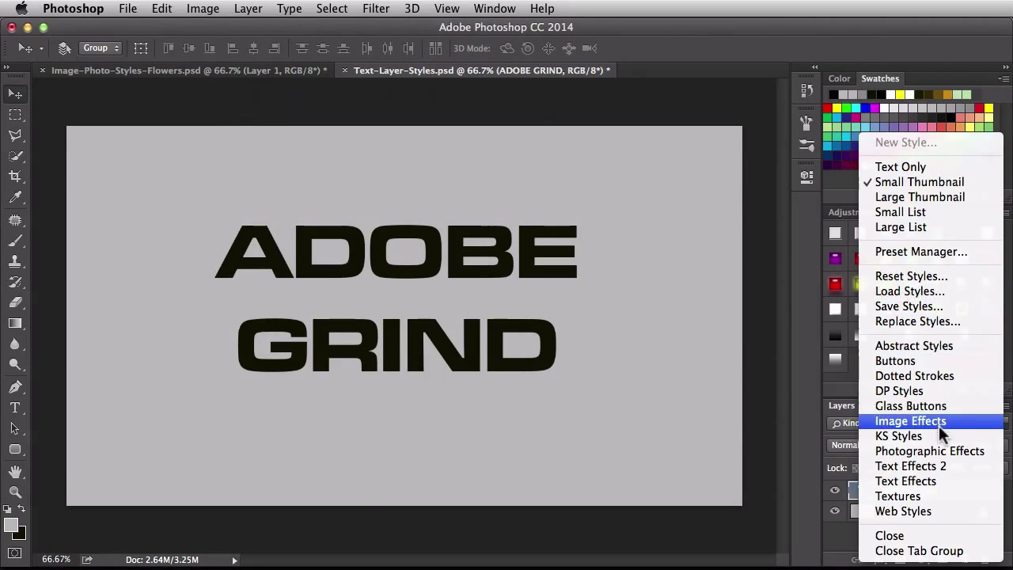
pyautogui.click(962, 466)
pyautogui.click(622, 224)
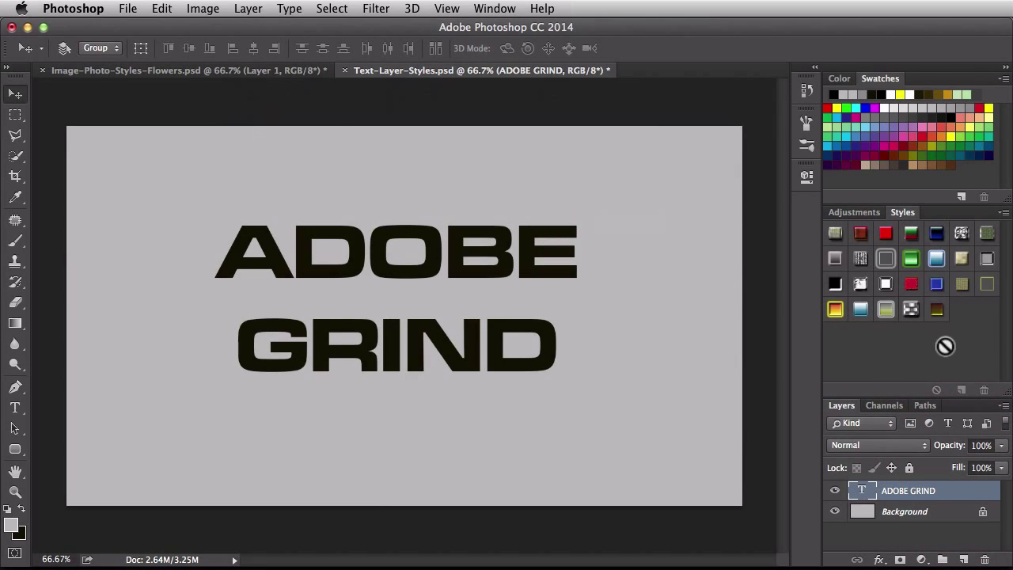
# - Append the Text Effects set to the current styles
pyautogui.click(1003, 213)
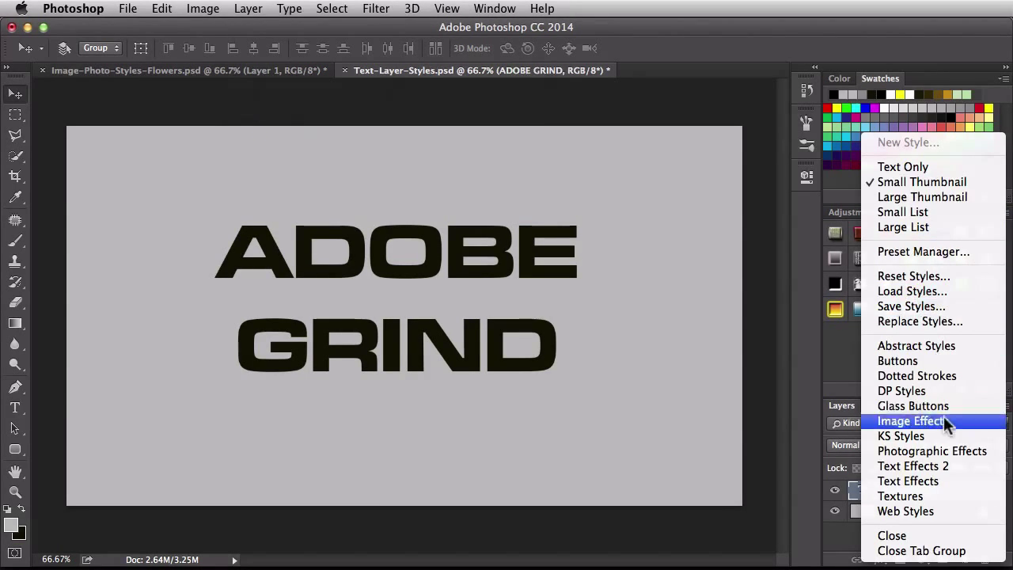
pyautogui.click(942, 482)
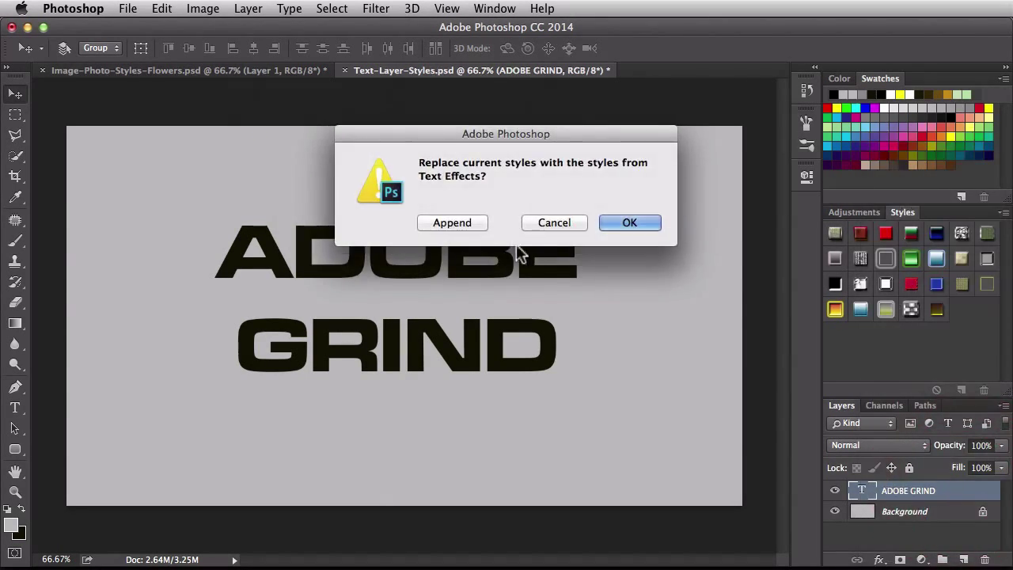
pyautogui.click(462, 227)
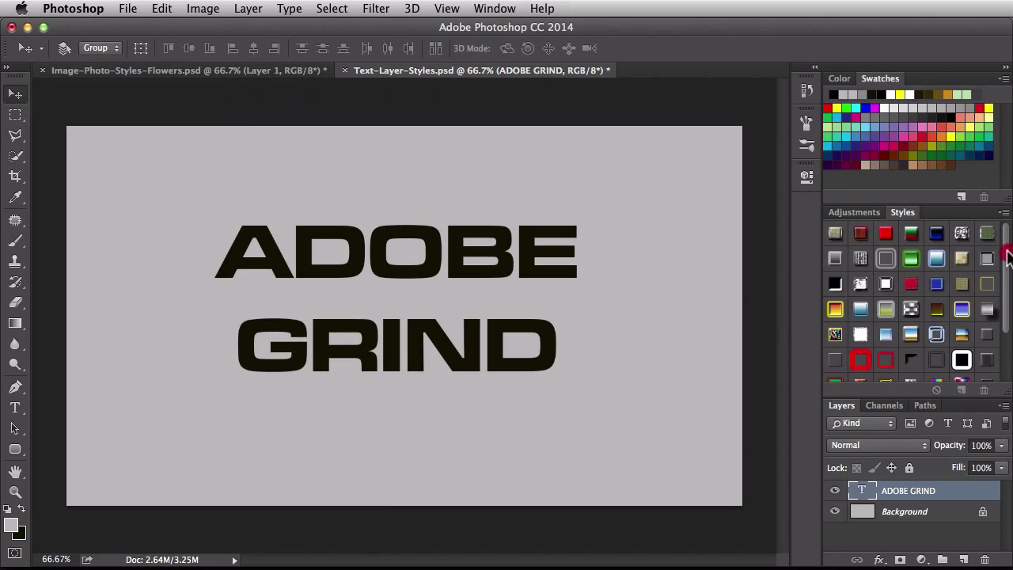
# - Apply Fat Black and White, then the glossy chrome Satin style, to the ADOBE GRIND text
pyautogui.moveTo(1003, 246); pyautogui.dragTo(1003, 328)
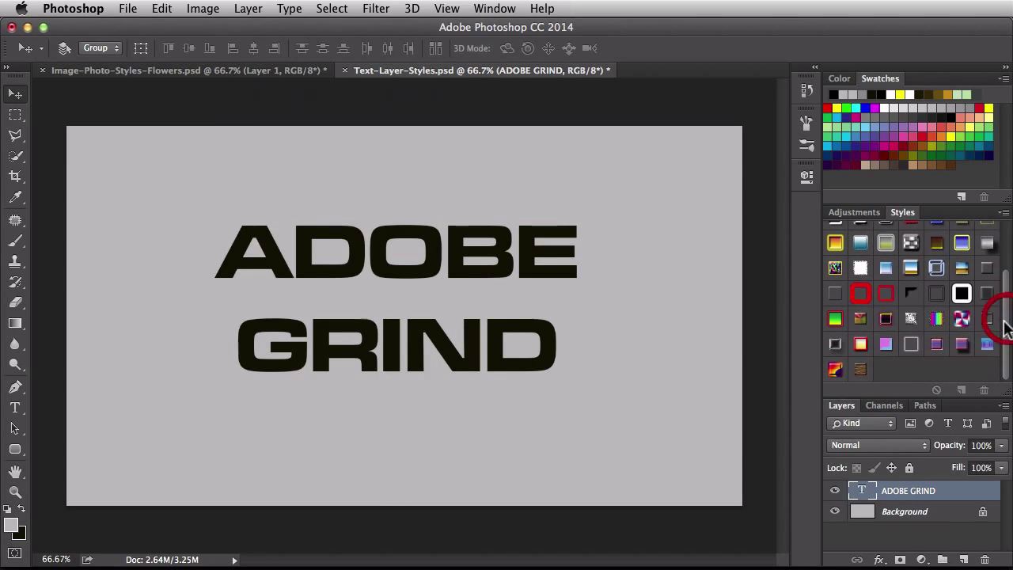
pyautogui.click(962, 294)
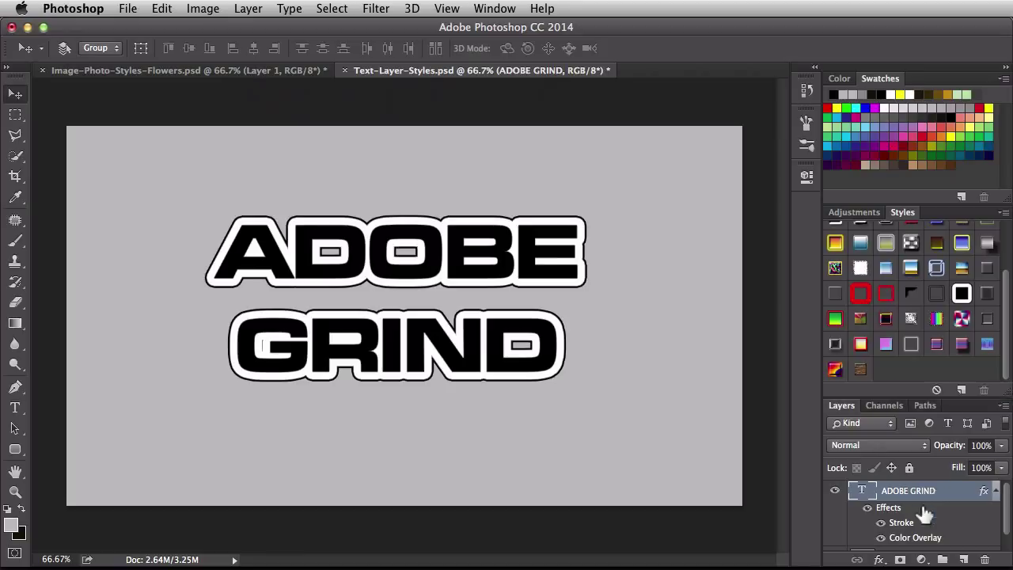
pyautogui.scroll(-1, 922, 513)
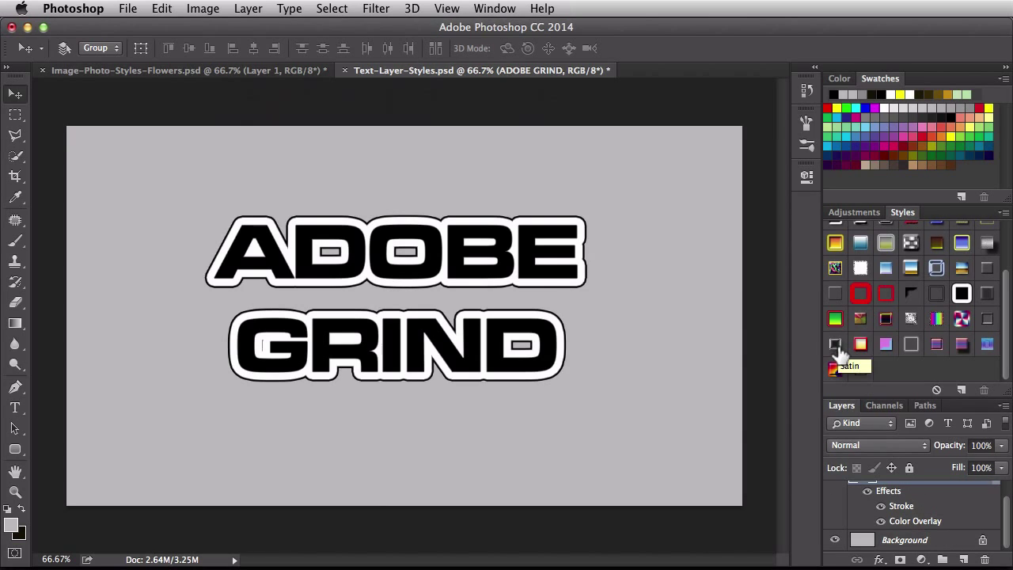
pyautogui.click(836, 345)
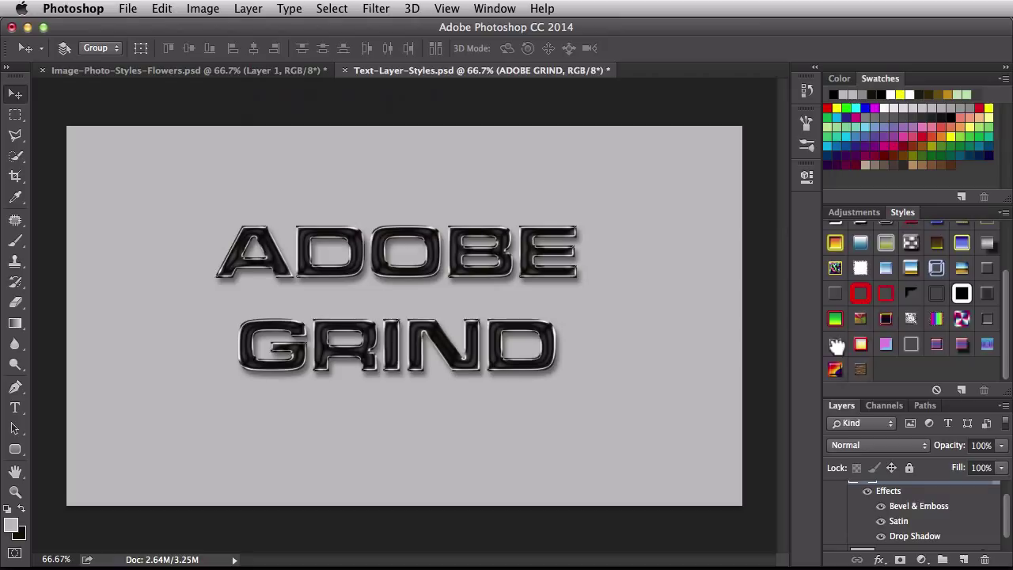
pyautogui.scroll(3, 837, 345)
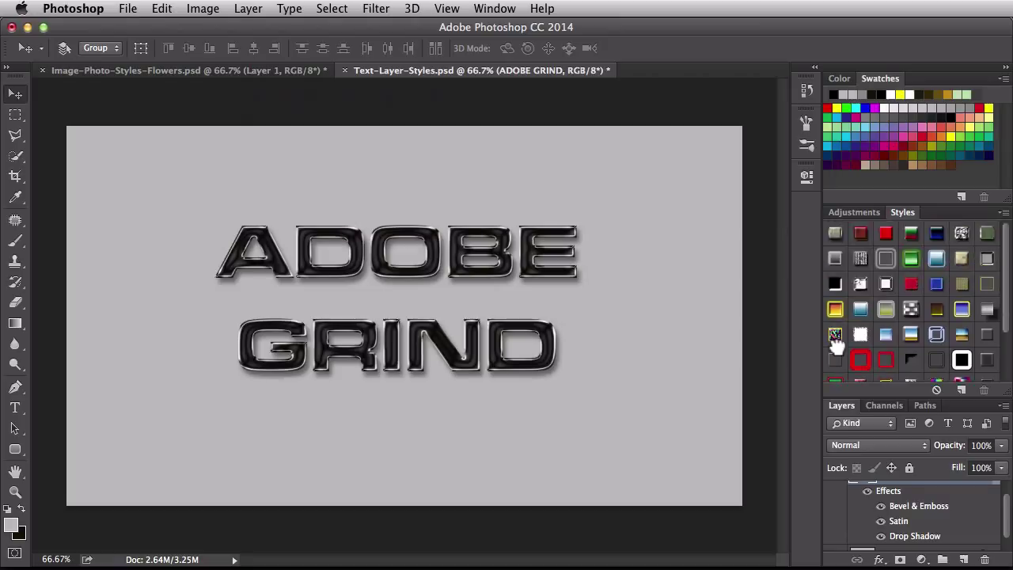